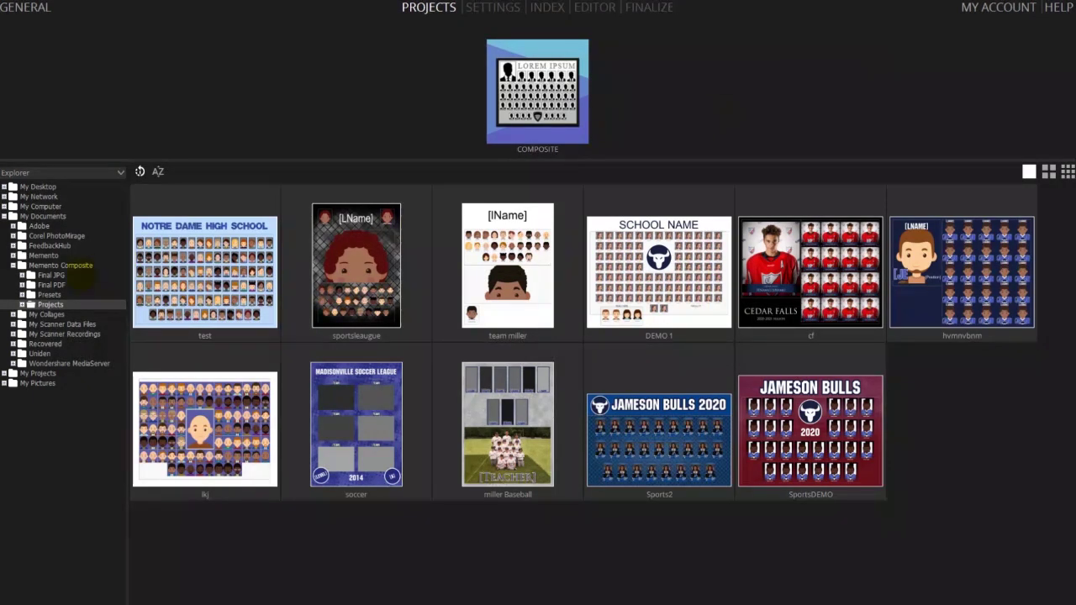
Open the School Layout project from Projects > Demo in the Editor.
left_click(22, 305)
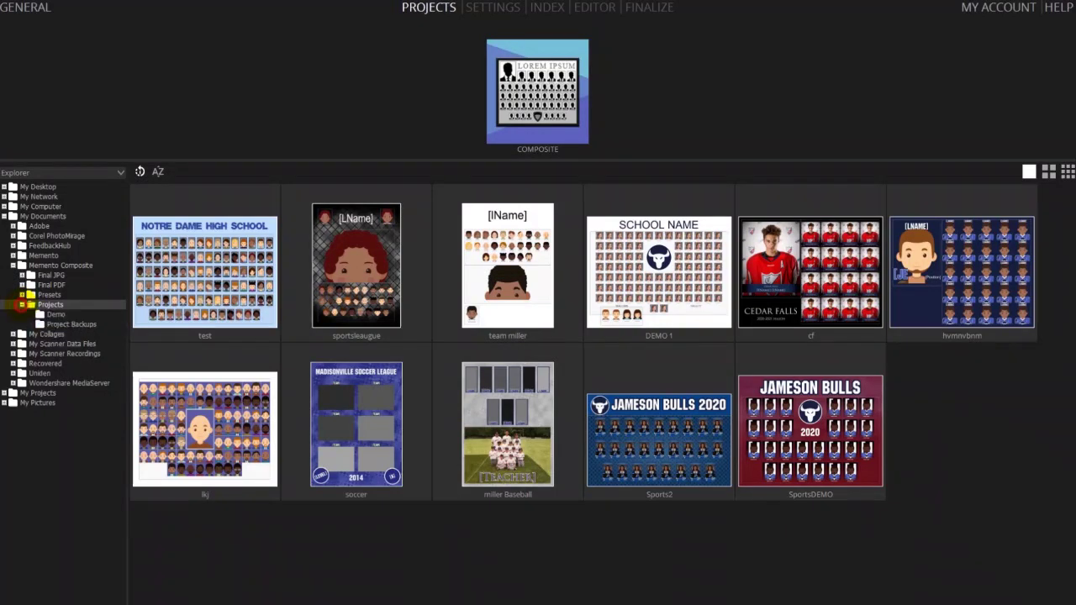
left_click(55, 314)
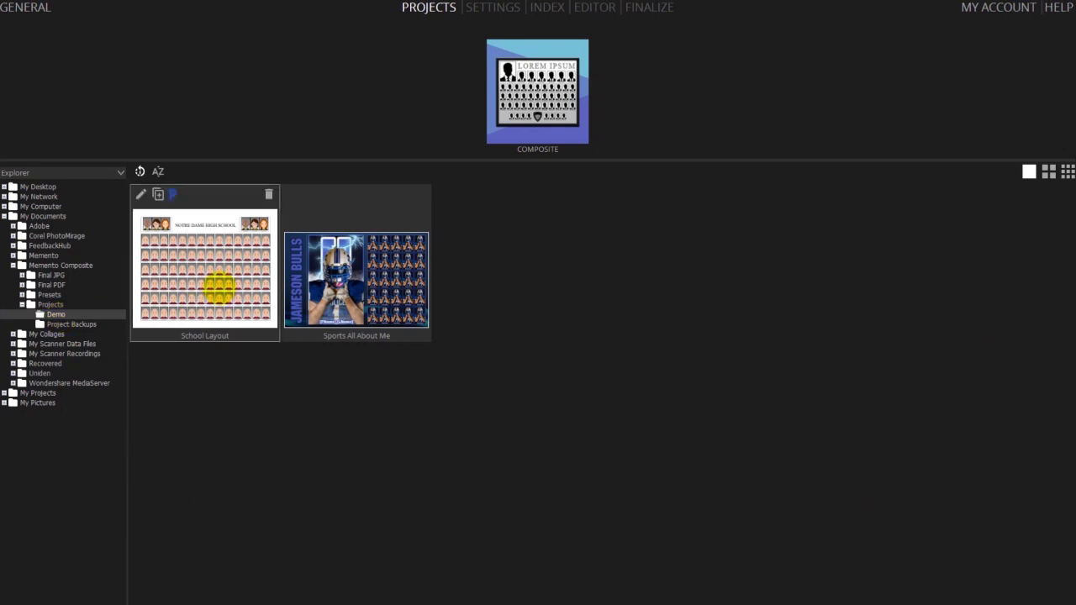
double_click(219, 289)
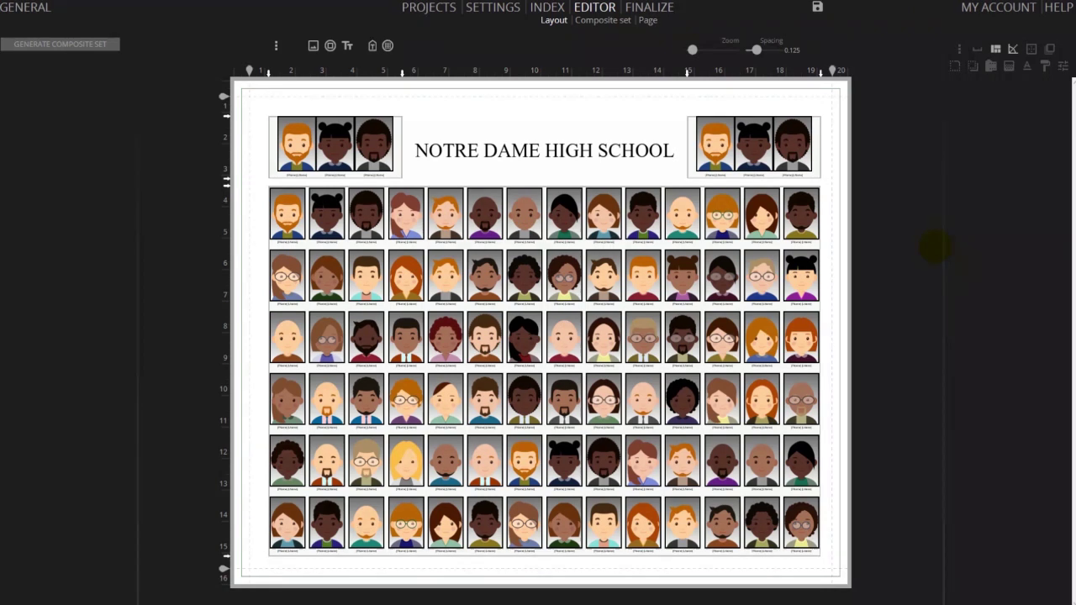
Select the student portrait grid, check the top-left faculty frame, then return to the grid's query settings.
left_click(673, 331)
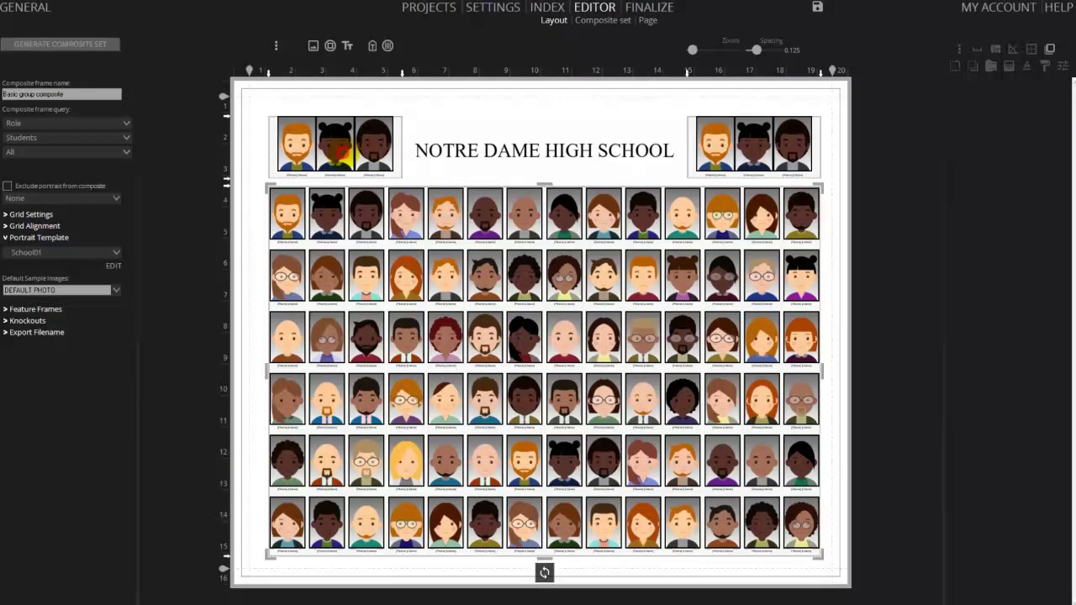
left_click(337, 155)
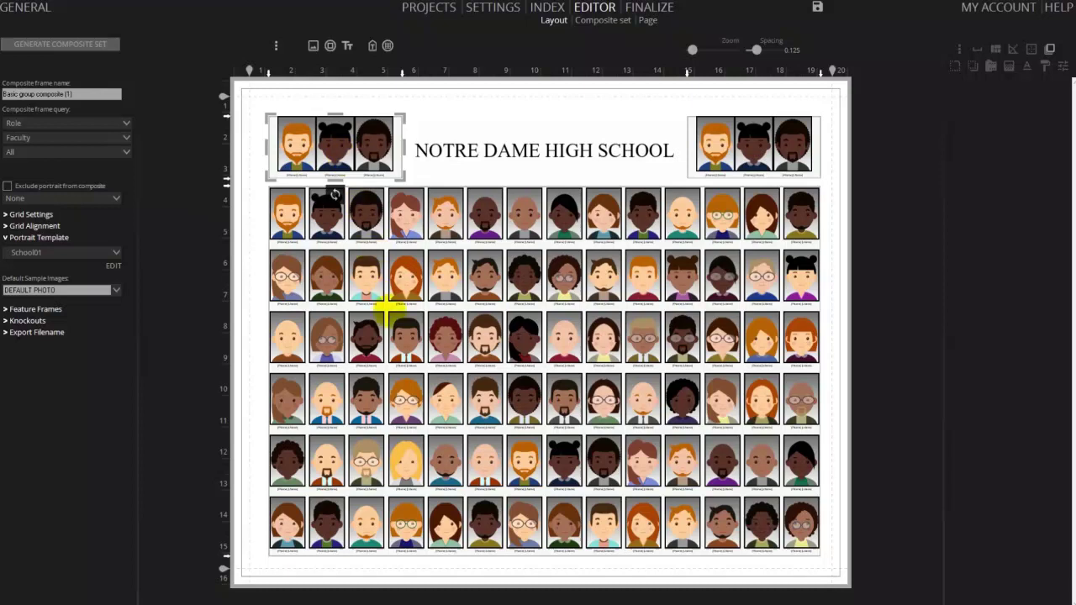
left_click(391, 319)
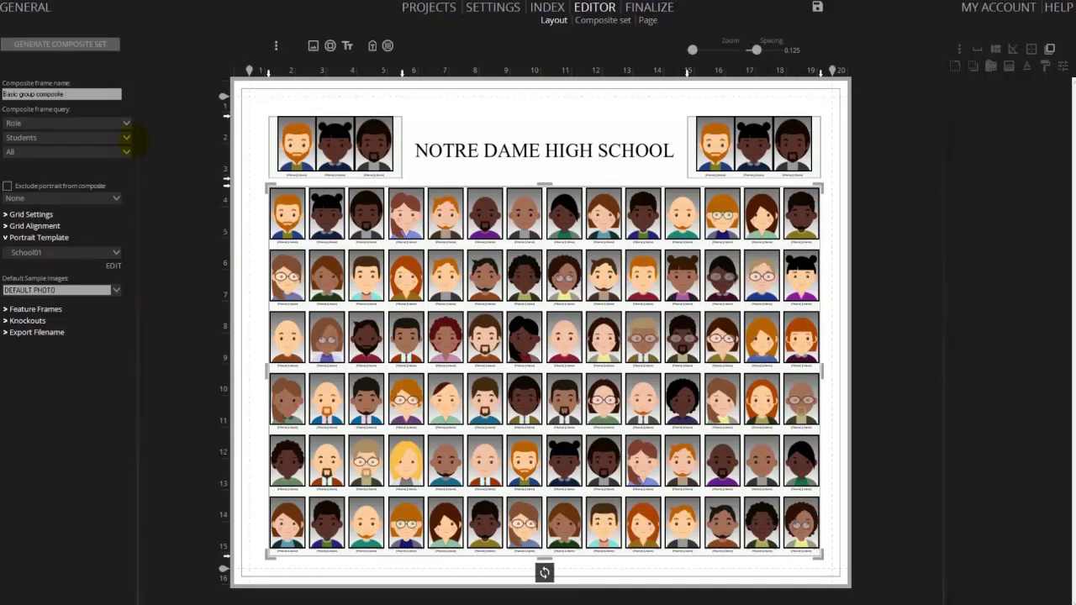
Set the grid query to Grade with Intelli-Flow and page through the preview.
left_click(126, 122)
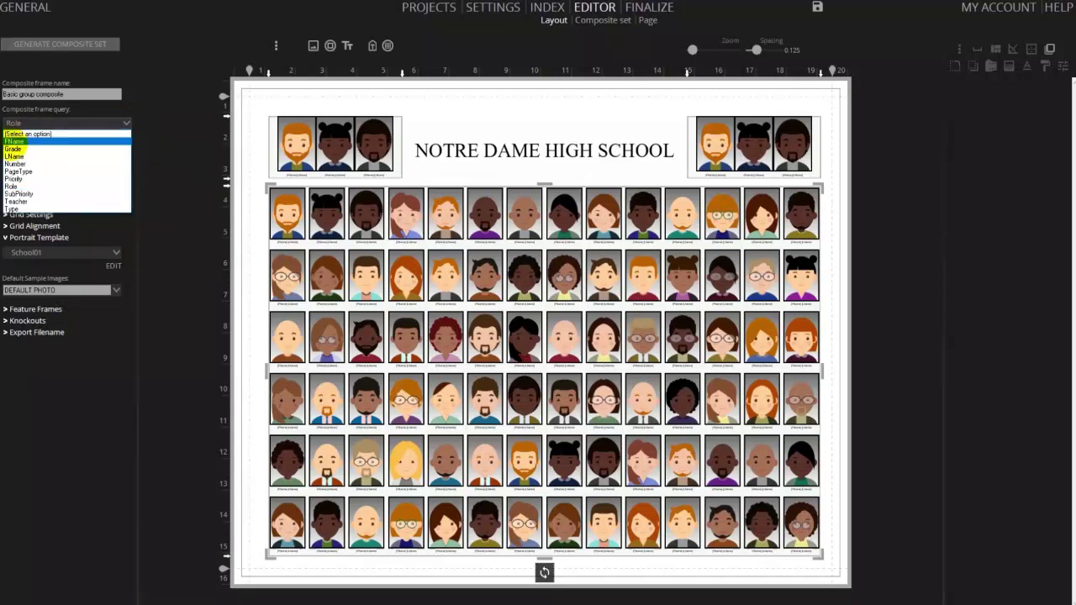
left_click(13, 148)
left_click(104, 140)
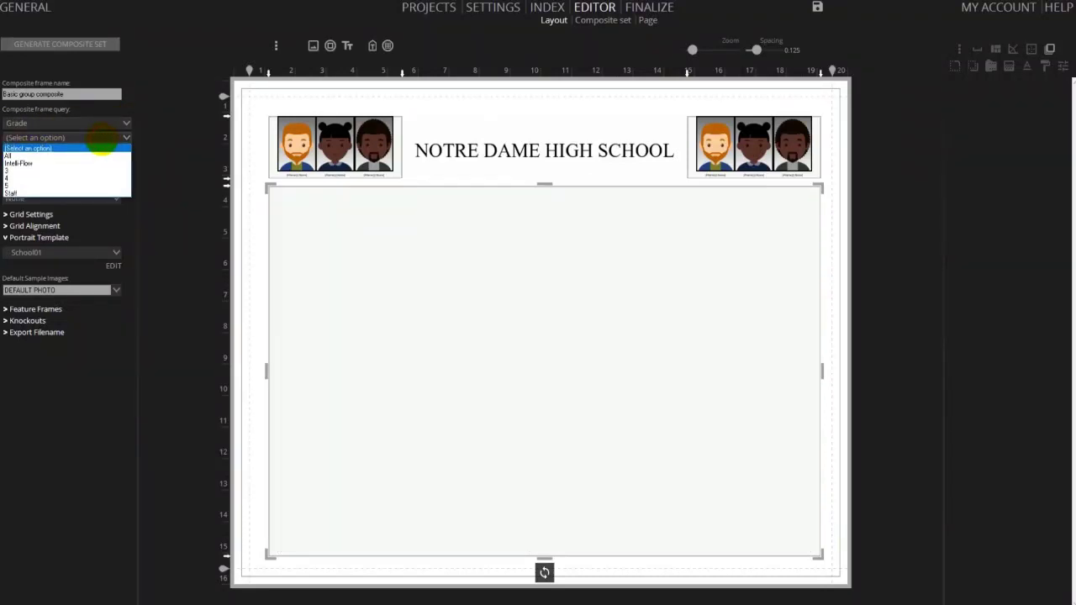
left_click(23, 160)
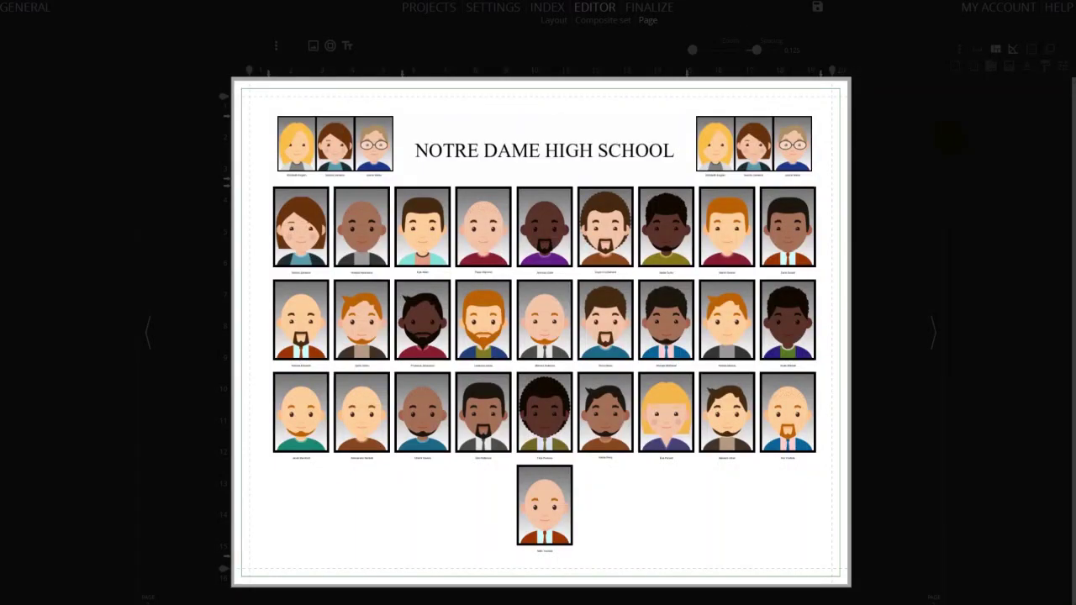
key("Right")
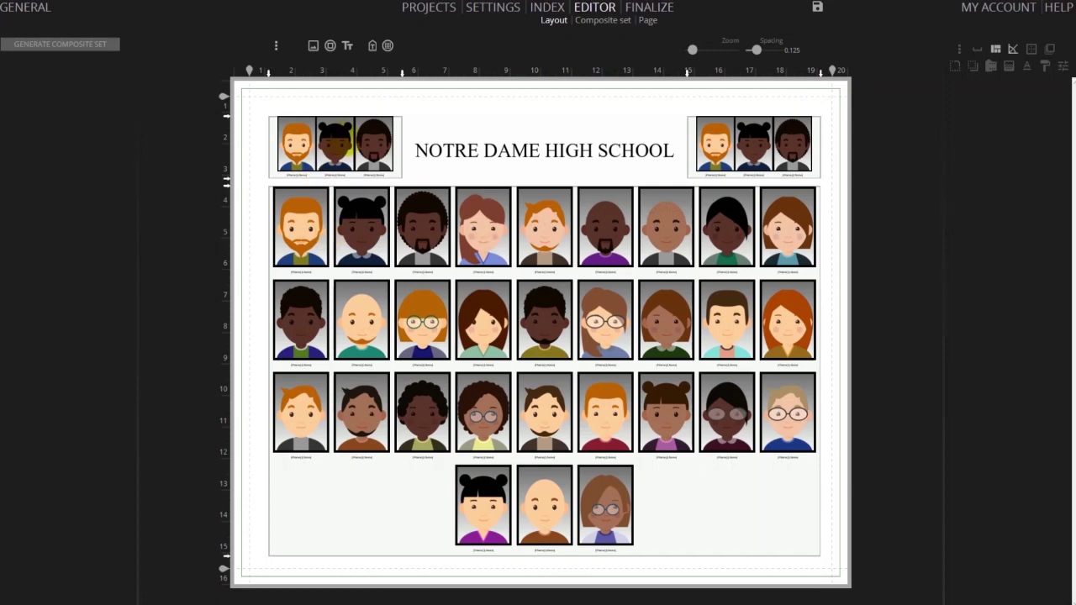
Make the top-left faculty frame exclude portraits already used in Basic group composite.
left_click(341, 146)
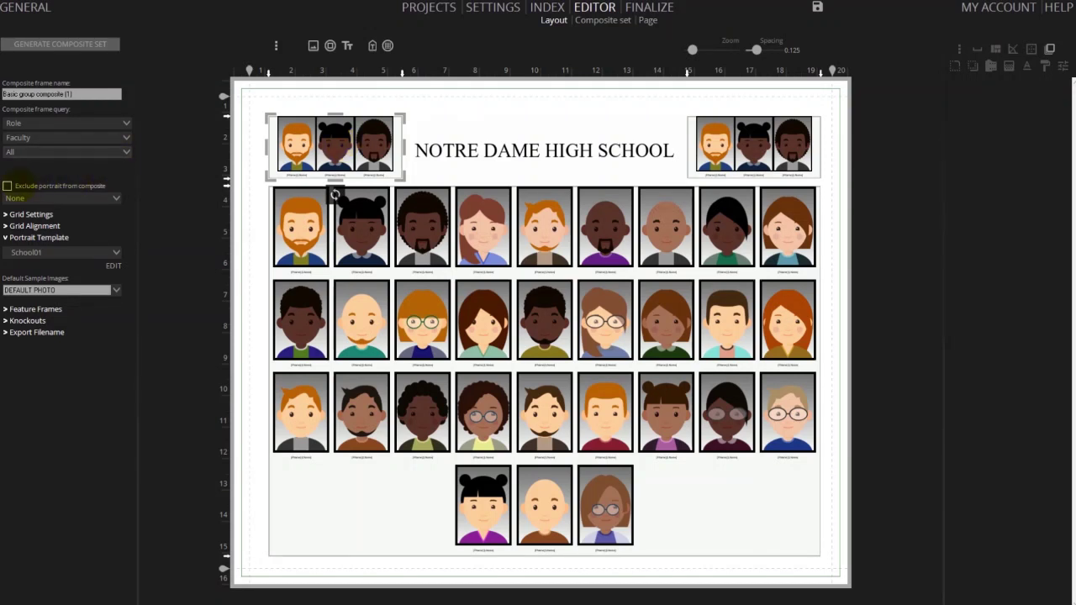
left_click(7, 185)
left_click(87, 199)
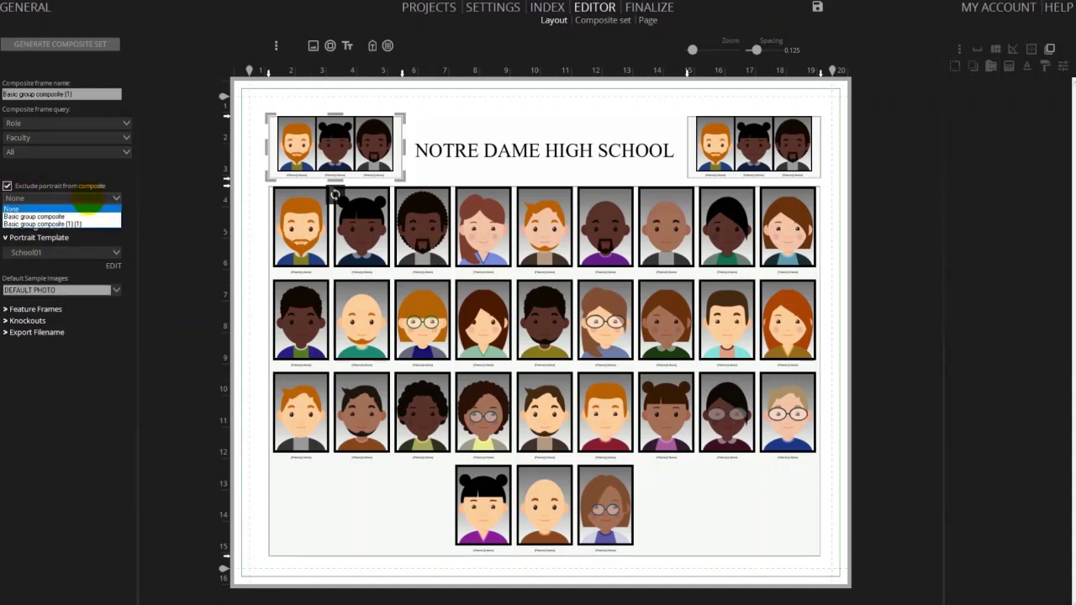
left_click(51, 217)
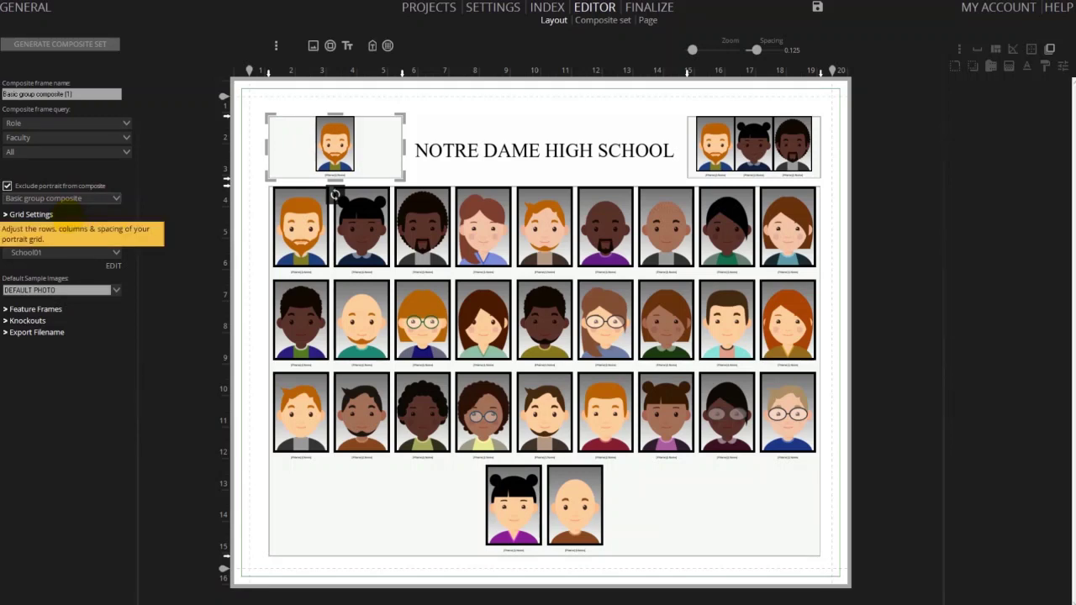
Import index.csv into the portrait Index, then return to the Editor.
left_click(547, 7)
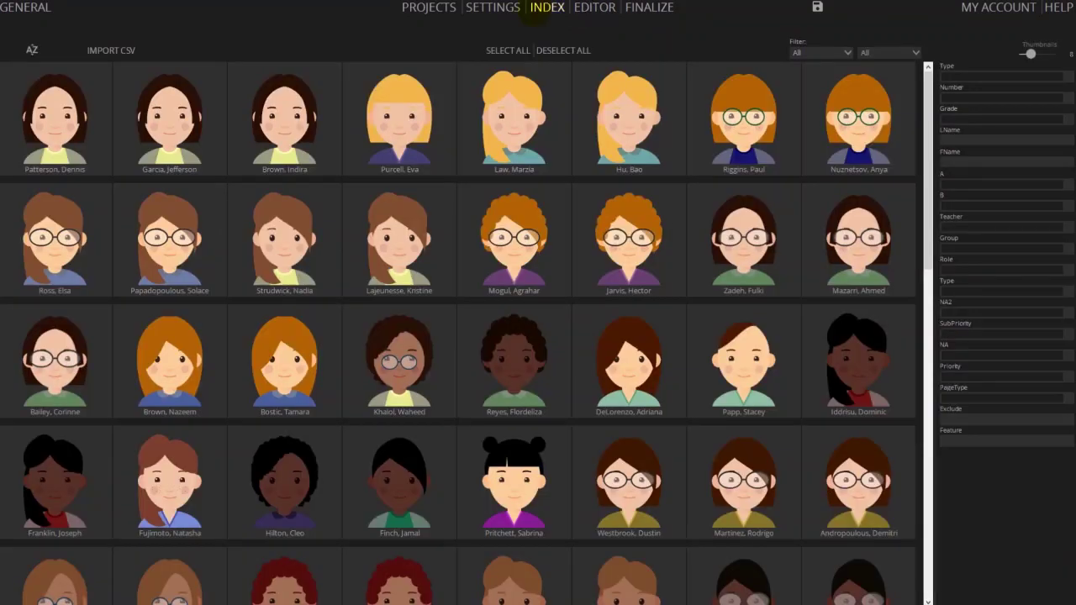
left_click(103, 50)
left_click(454, 229)
left_click(793, 442)
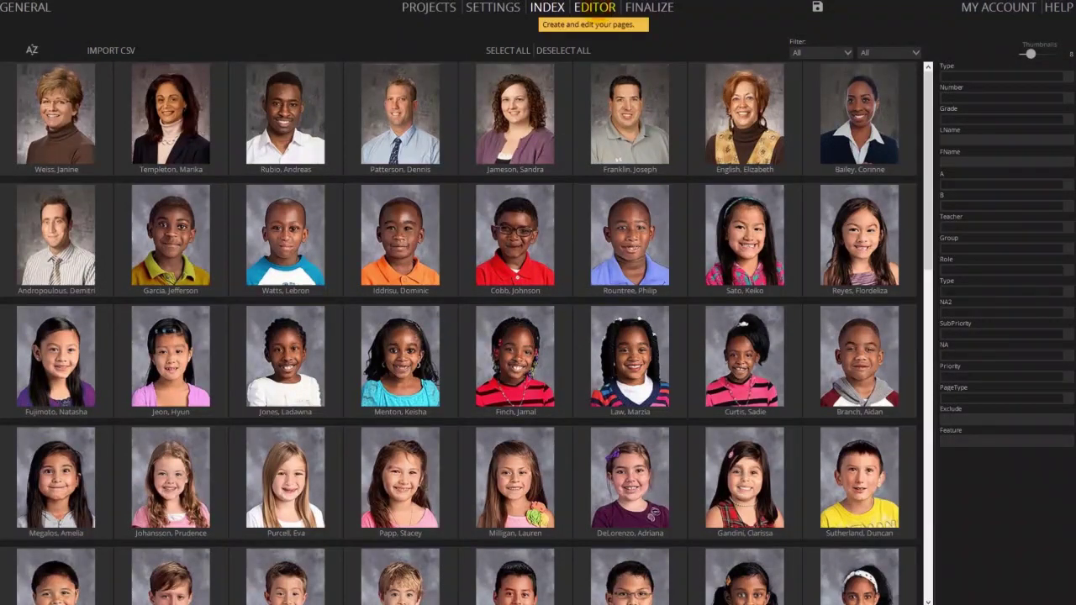
left_click(595, 6)
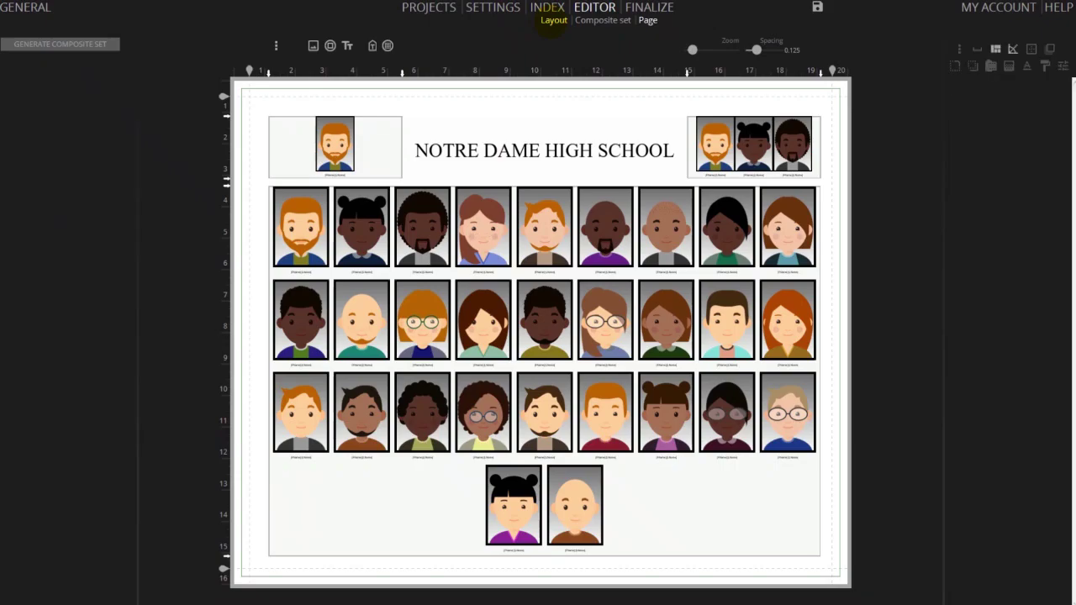
Delete the top-right three-photo faculty group frame.
left_click(881, 225)
left_click(756, 155)
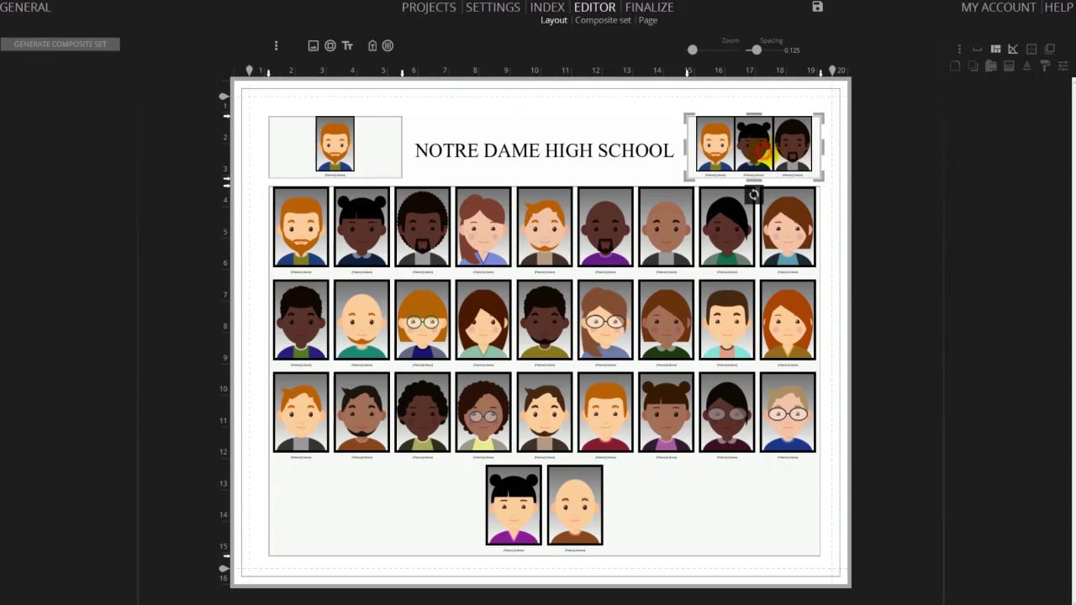
key("Delete")
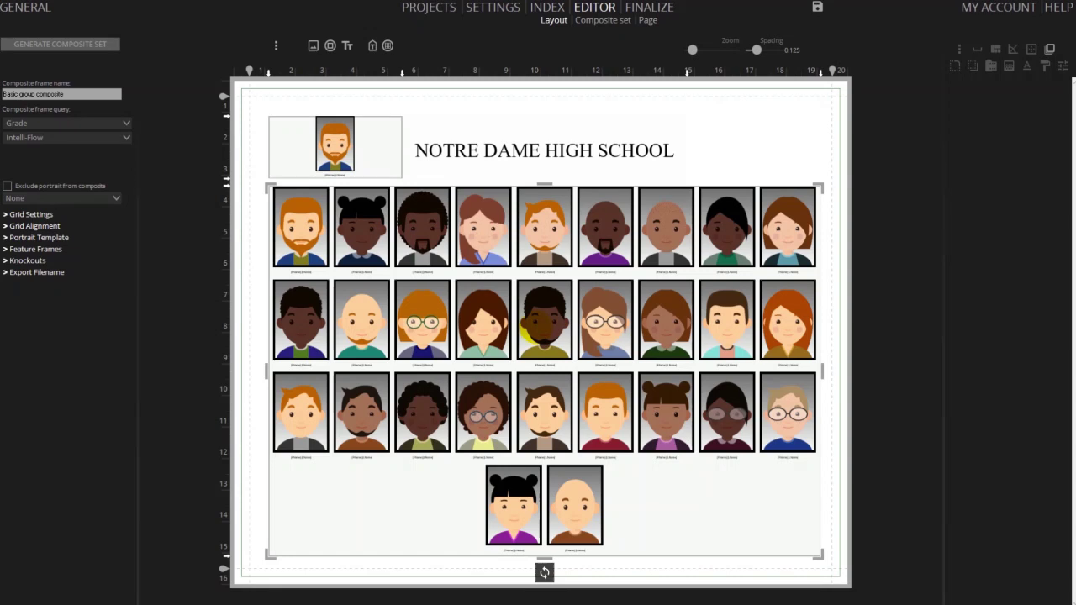
Preview the grid with a sample student photo and apply the oval School02 portrait template.
left_click(51, 237)
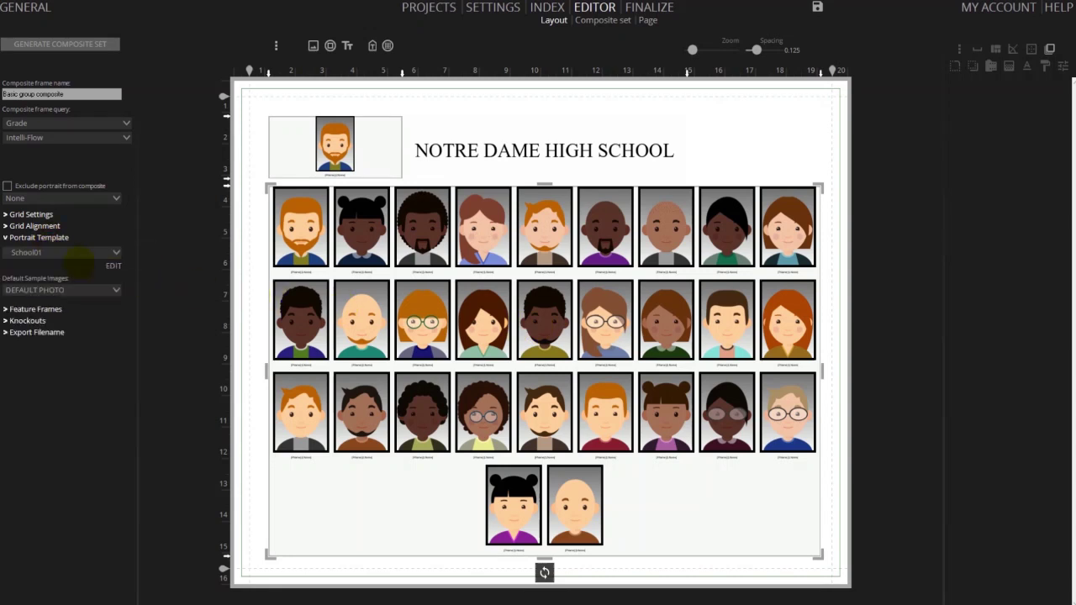
left_click(114, 291)
left_click(32, 313)
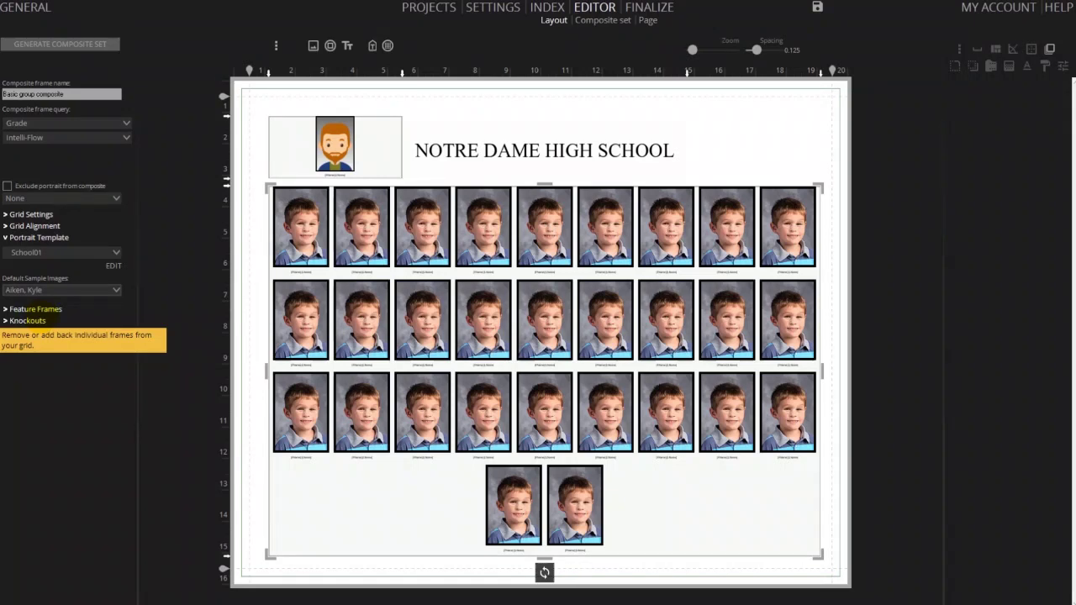
left_click(114, 252)
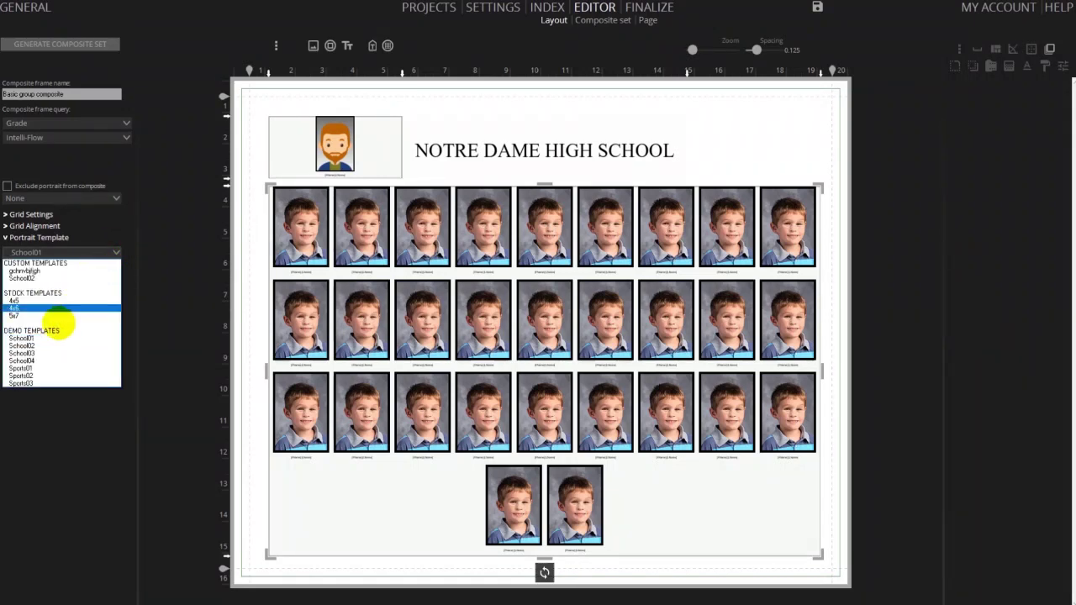
left_click(41, 346)
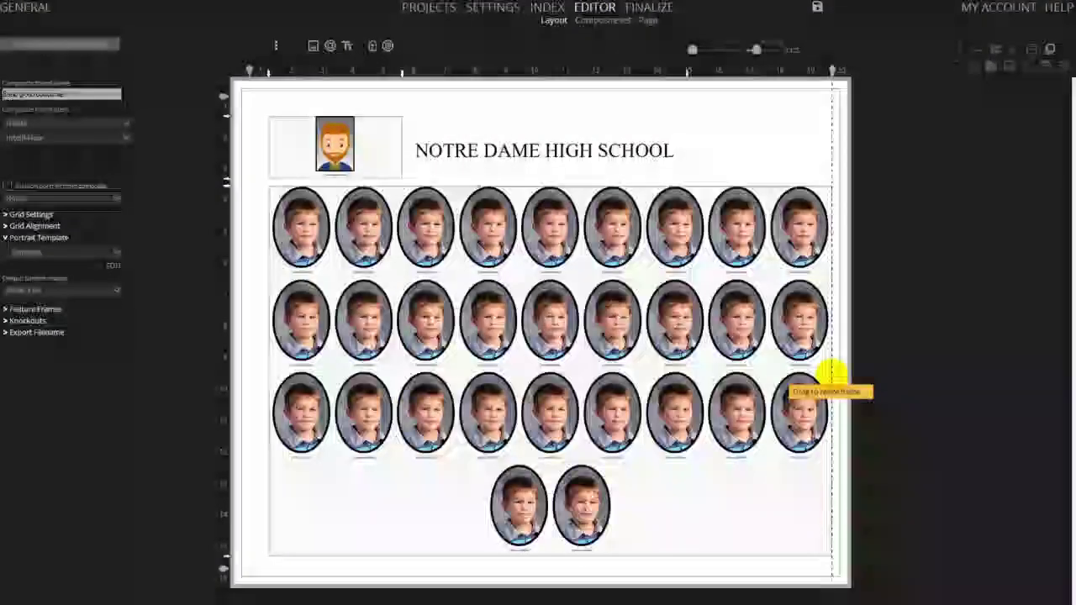
Stretch the grid frame wider and lower, then maximize it to 10 columns by 3 rows.
left_click_drag(268, 370, 259, 365)
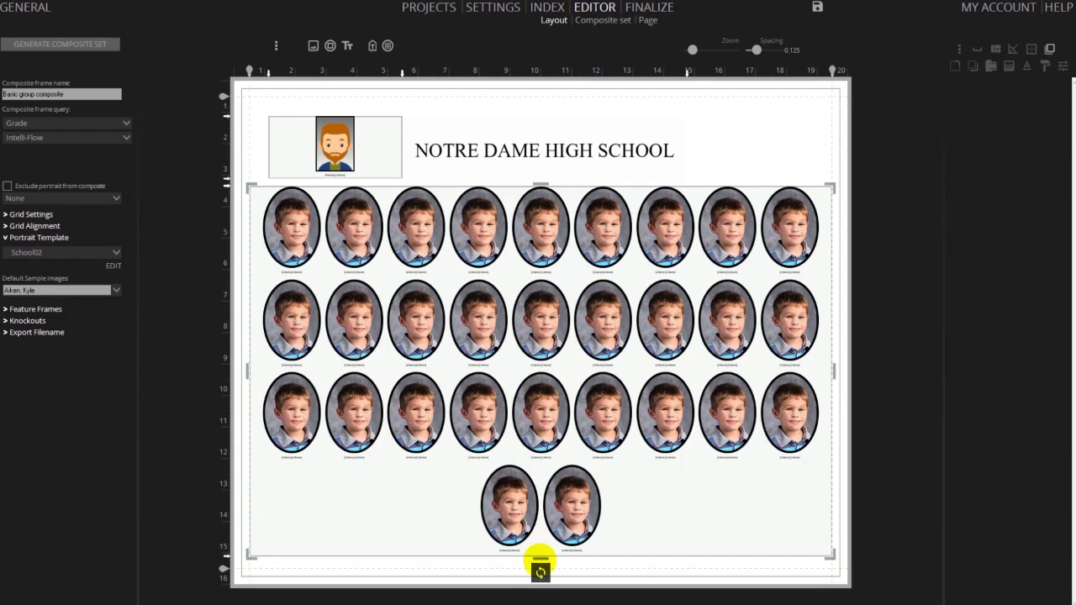
left_click_drag(541, 564, 541, 570)
left_click_drag(540, 181, 542, 271)
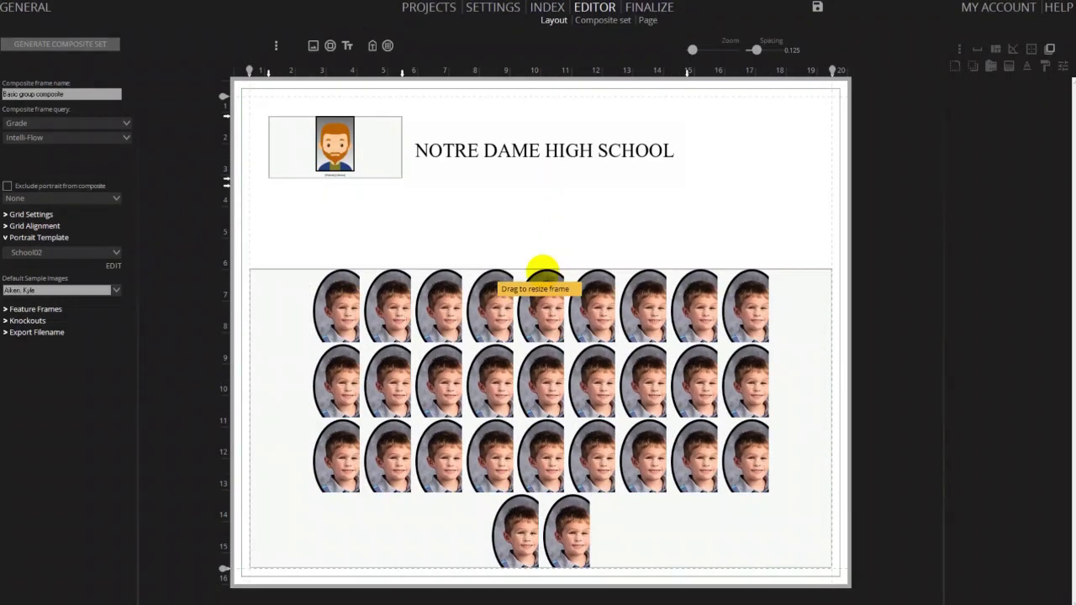
left_click(27, 215)
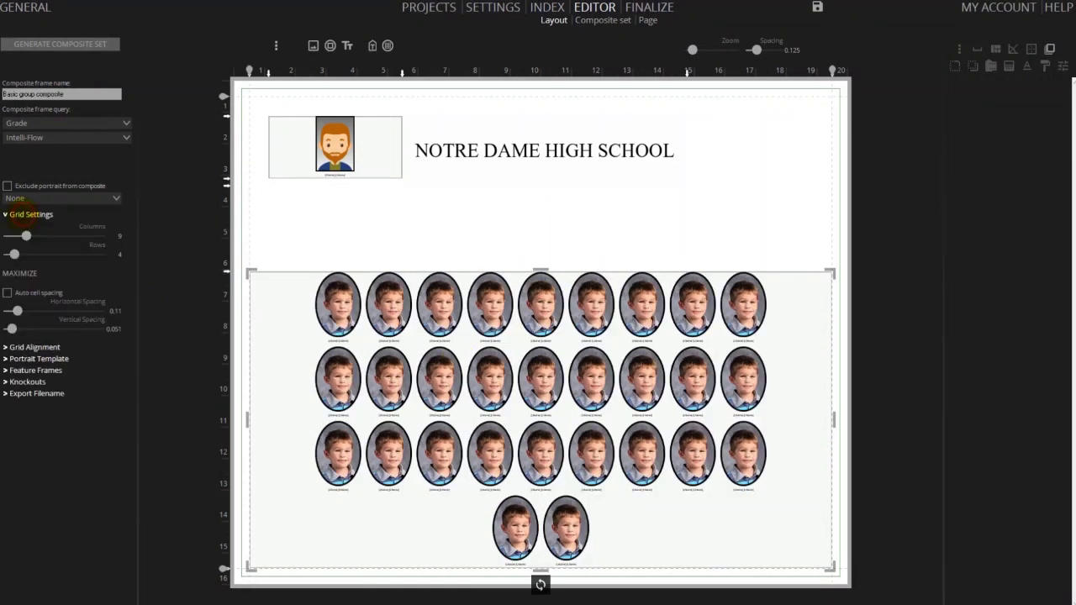
left_click(24, 273)
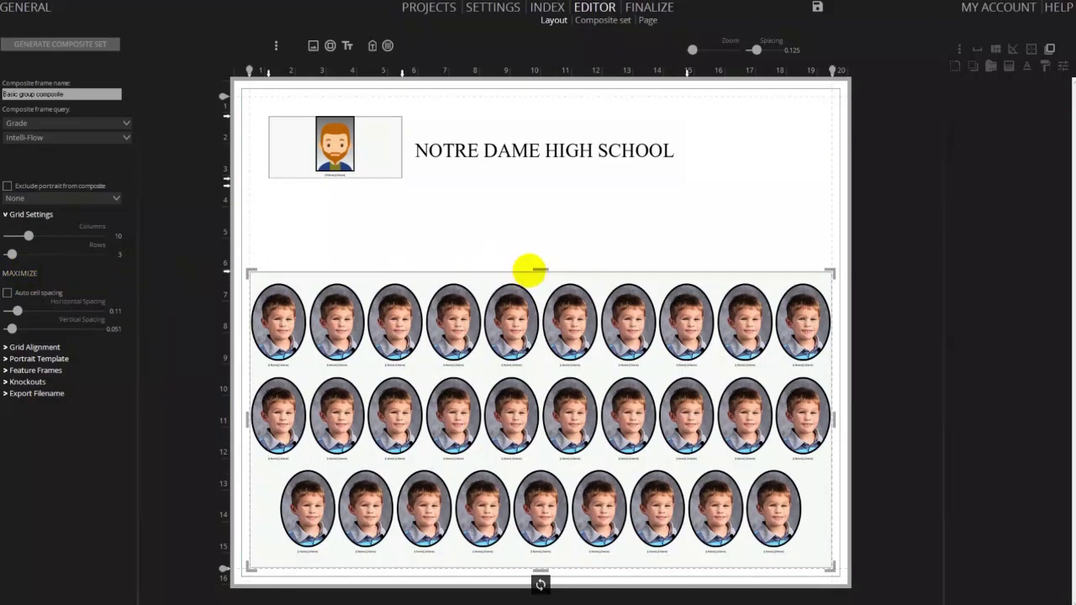
left_click_drag(538, 267, 543, 183)
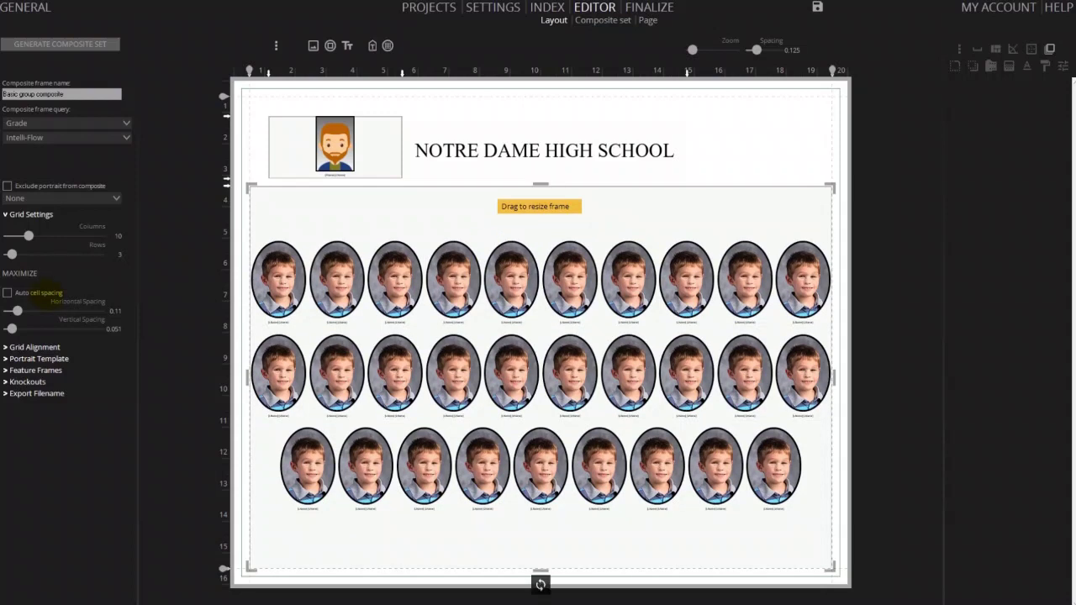
Maximize the portraits to 9 columns by 4 rows and enable Auto cell spacing.
left_click(18, 273)
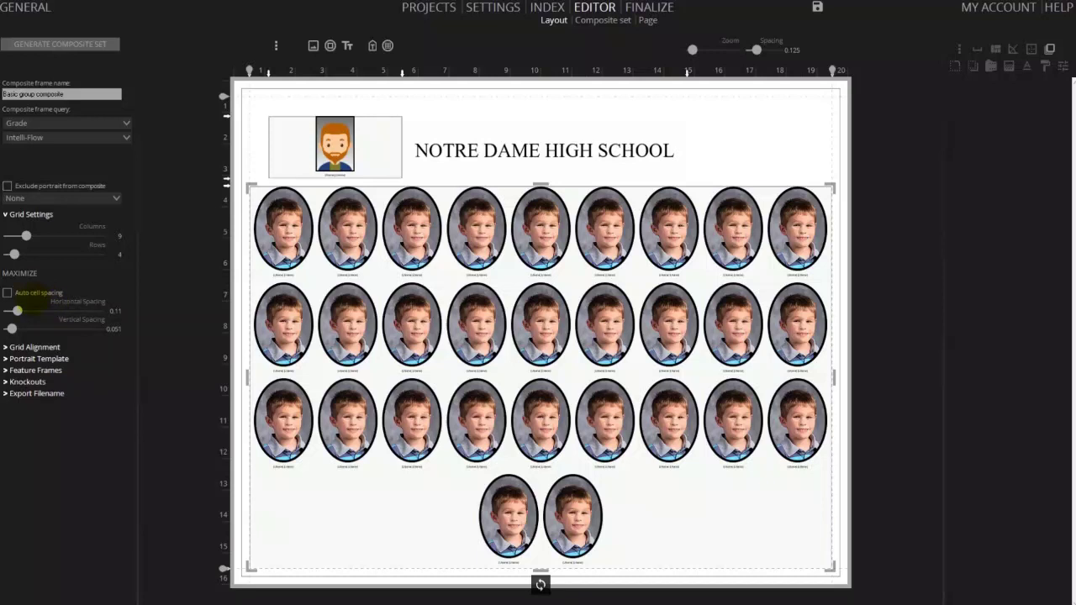
left_click(8, 293)
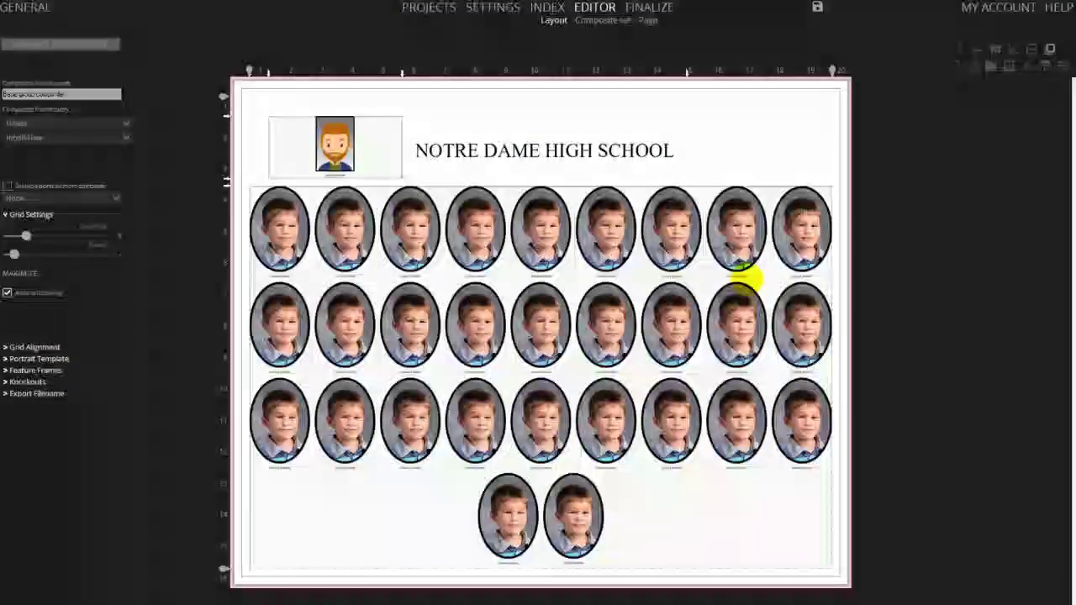
Place school.png top-right, set the grid to 10 columns, and drop in the gradient image.
left_click_drag(595, 313, 645, 380)
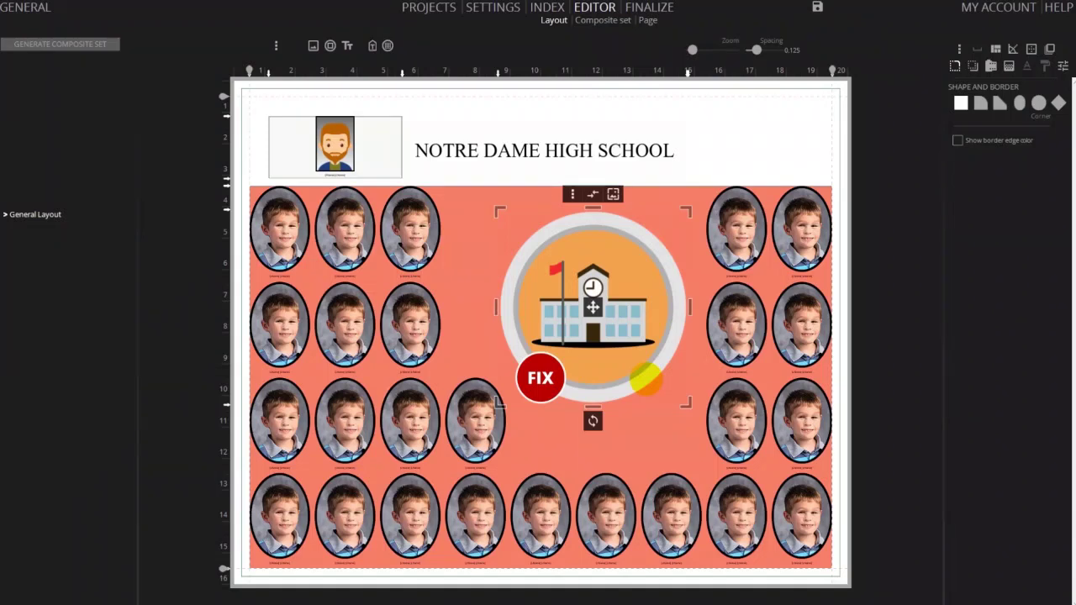
left_click(557, 396)
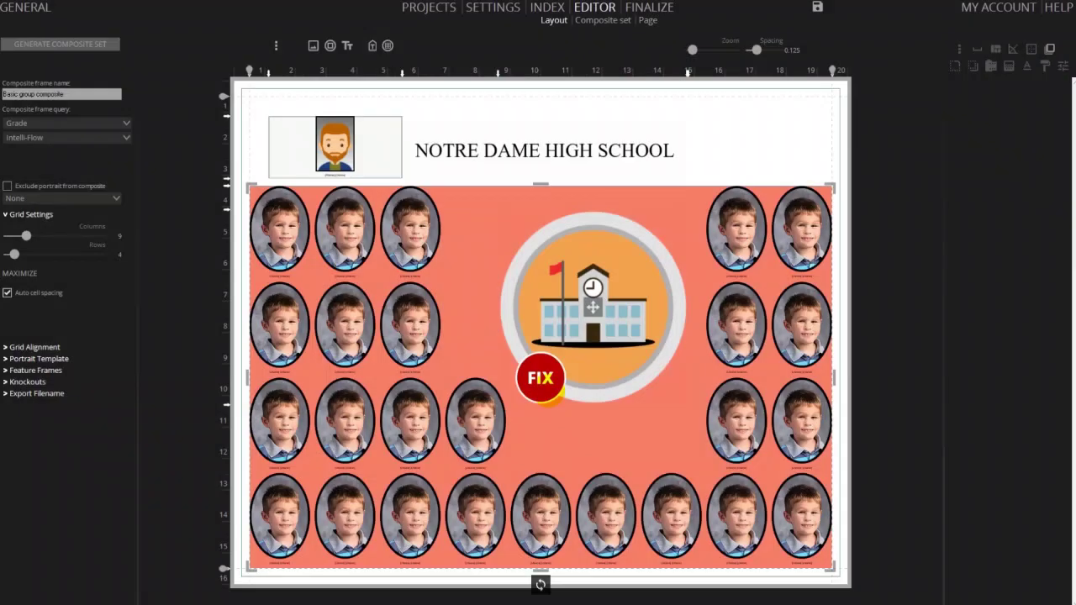
key("Right")
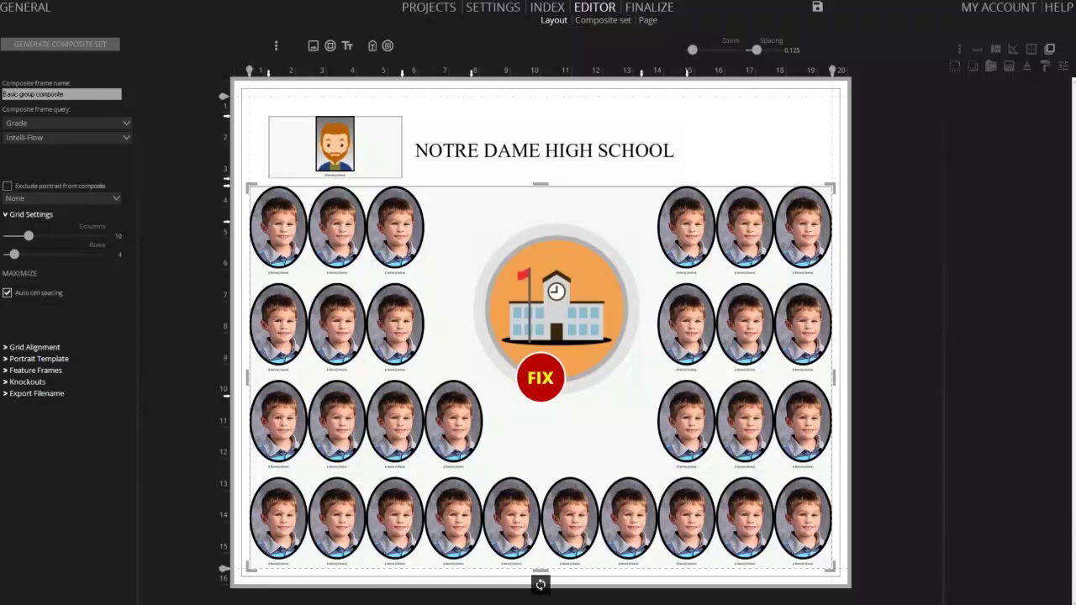
left_click_drag(626, 409, 814, 98)
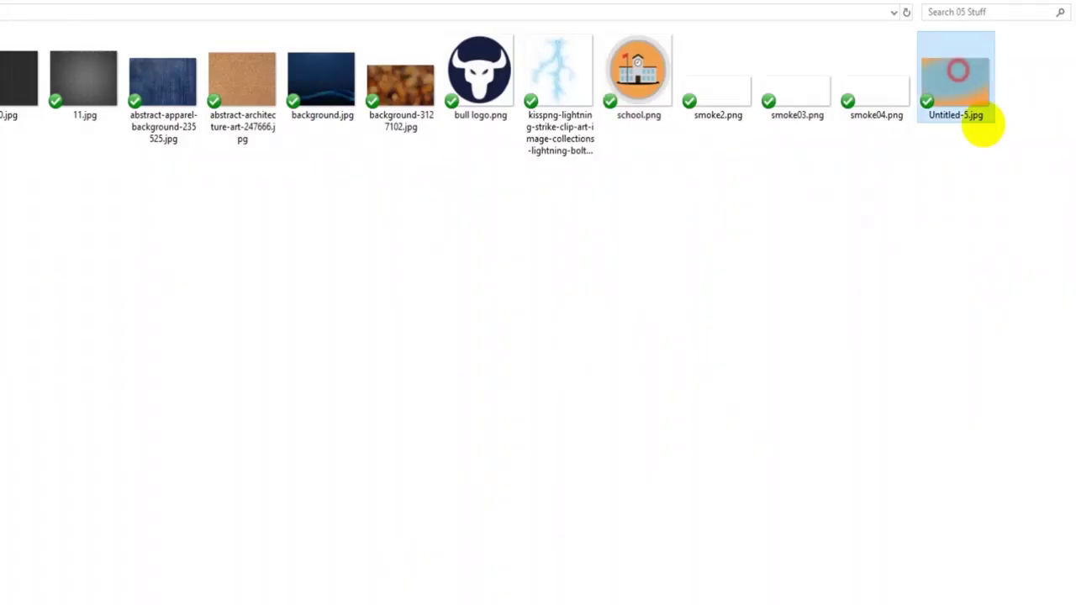
left_click_drag(984, 126, 927, 487)
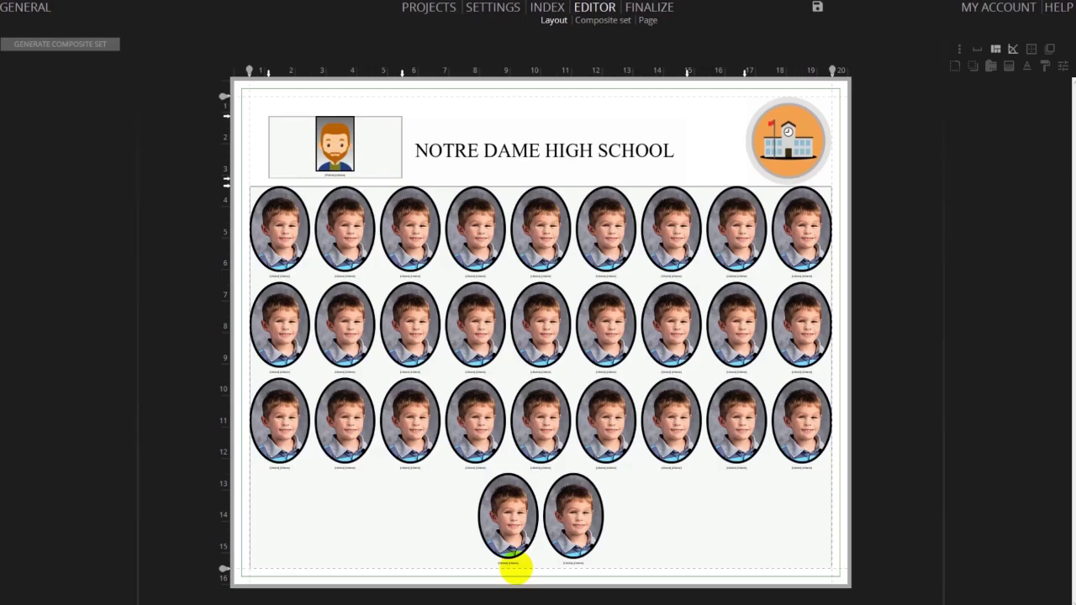
left_click(730, 523)
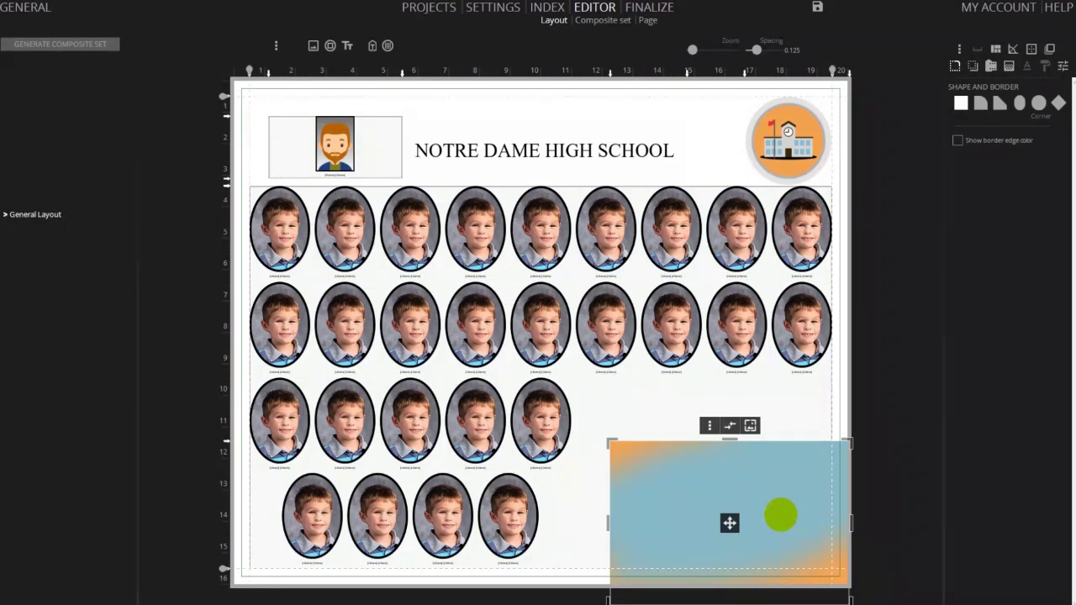
Turn off Occlude composite frame and set the blue-and-orange gradient image as the full background.
left_click_drag(782, 493, 677, 384)
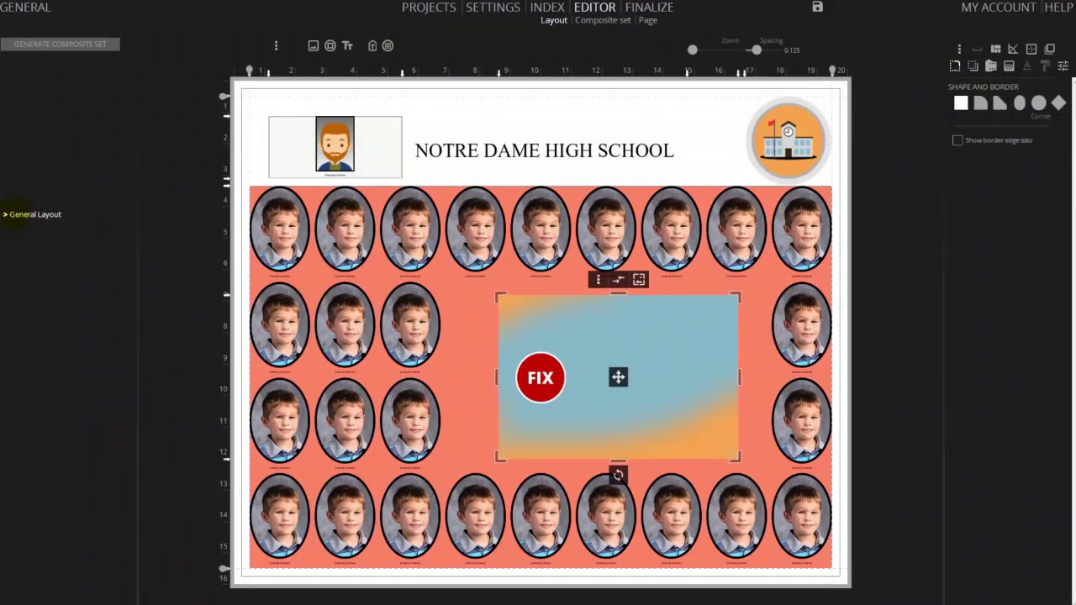
left_click(10, 215)
left_click(6, 228)
right_click(705, 330)
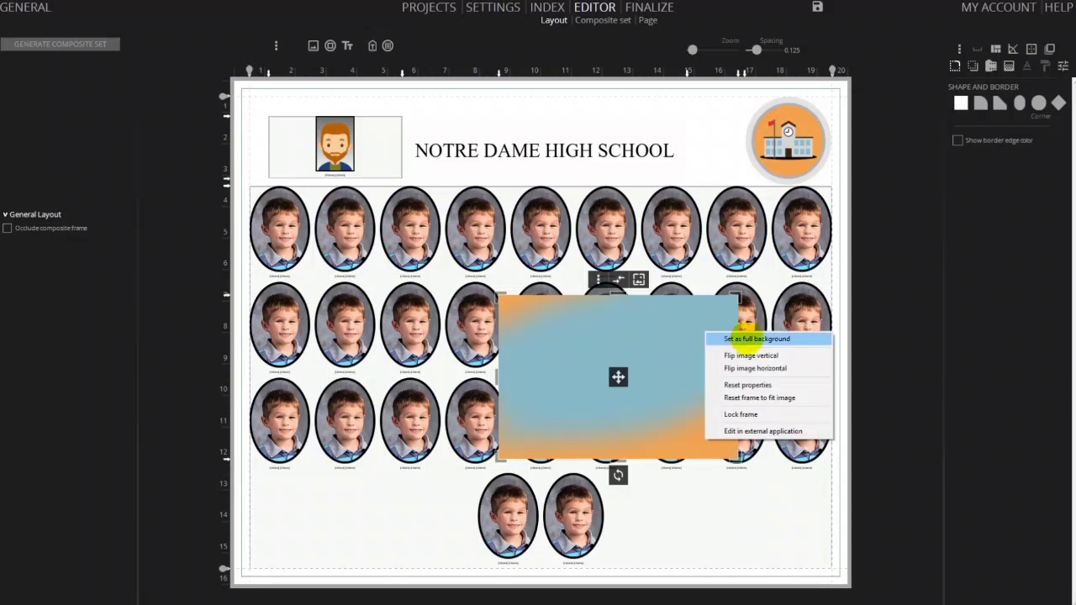
left_click(746, 338)
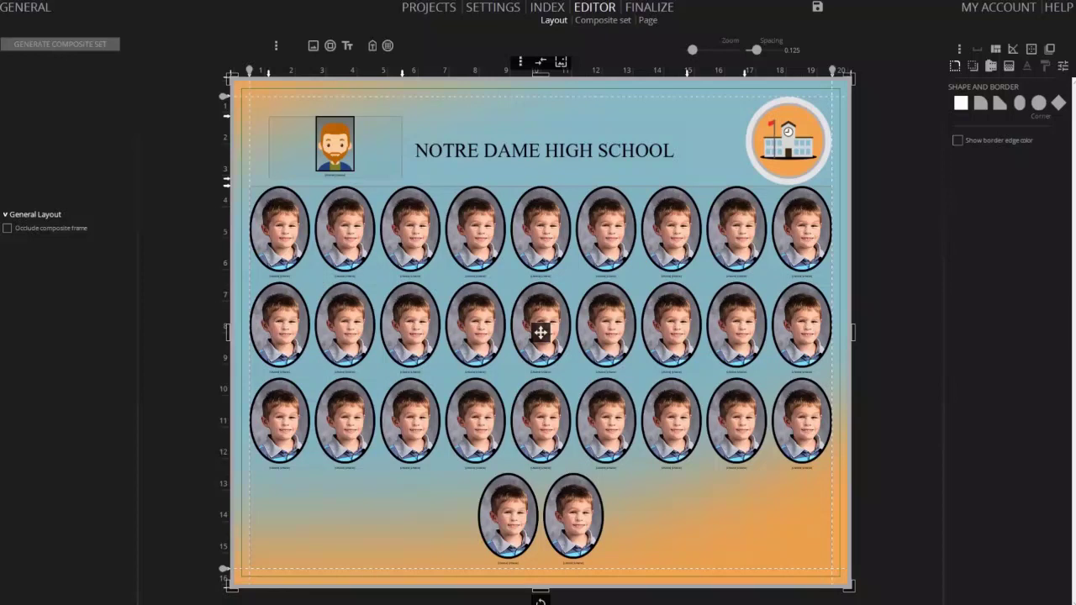
left_click(387, 306)
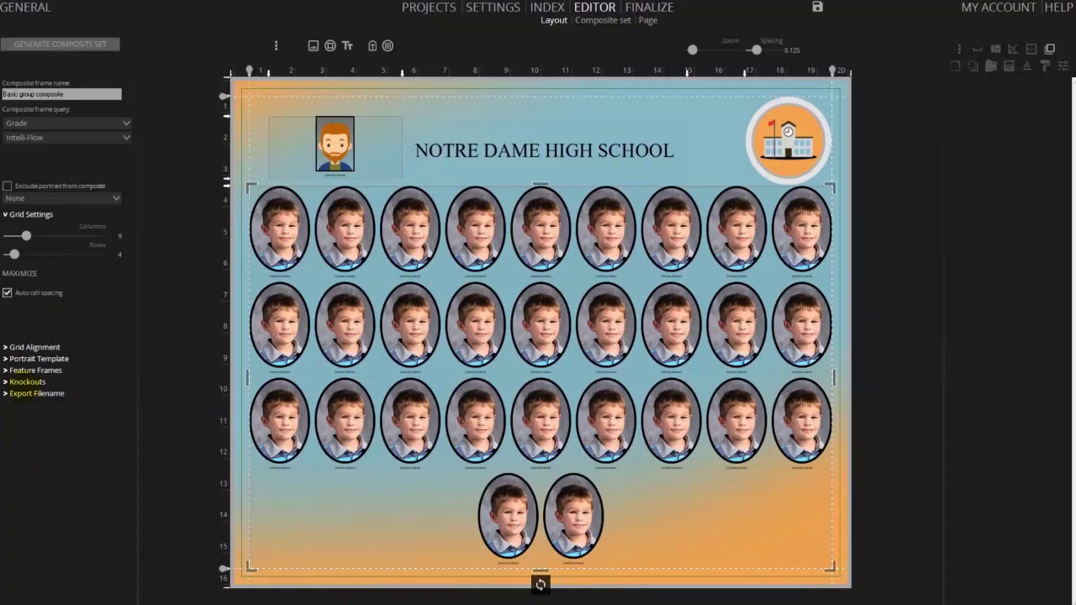
Knock out the first two top-row portrait spots so four ovals fill the bottom row.
left_click(25, 381)
left_click(62, 275)
left_click(278, 232)
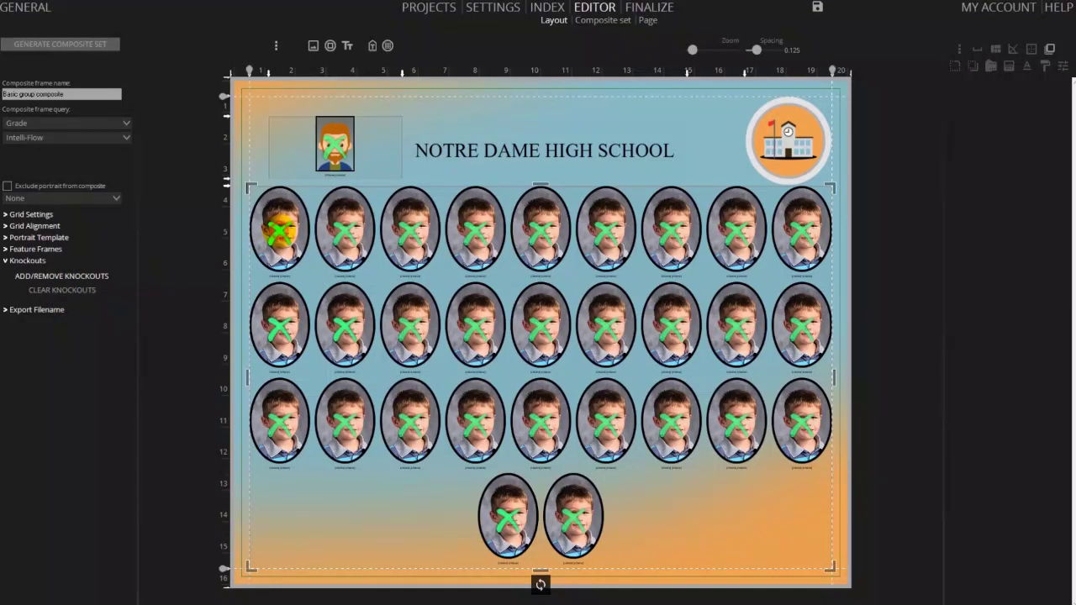
left_click(345, 234)
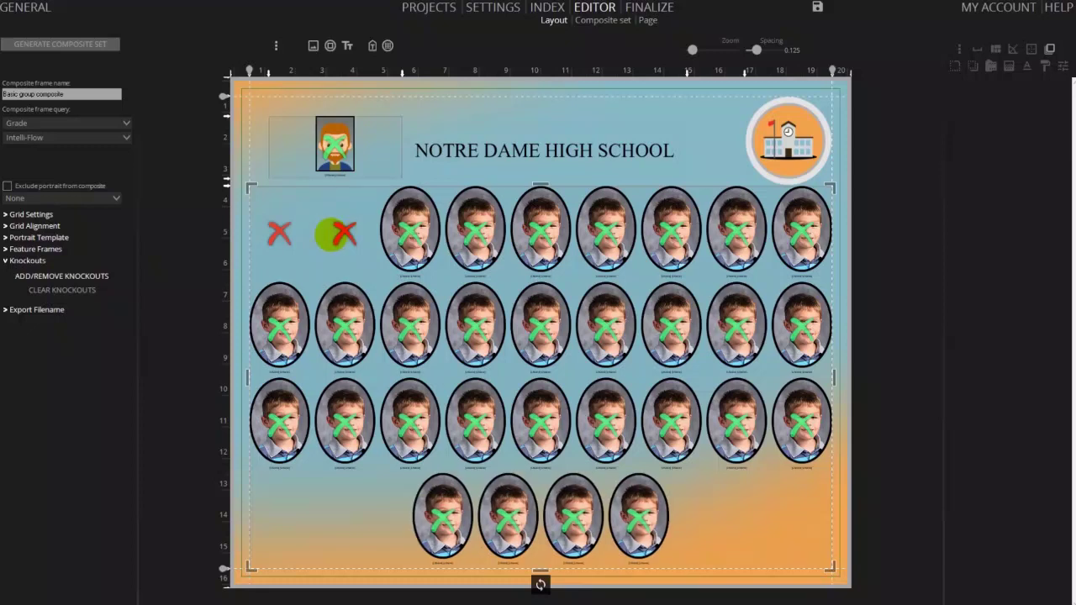
left_click(59, 275)
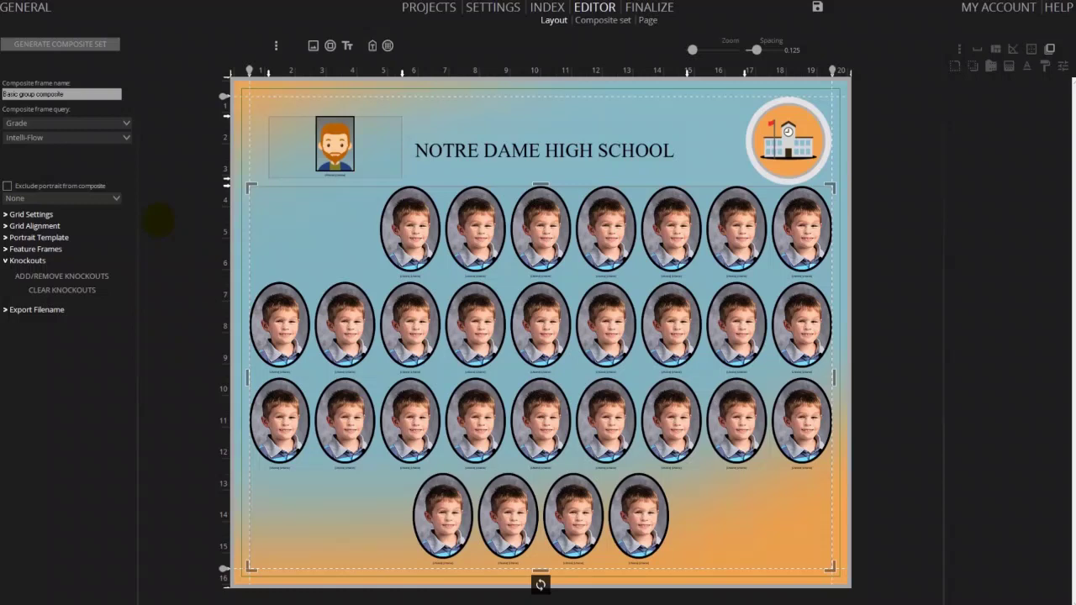
Enlarge the teacher portrait, change the title to 'Ecole du parc', and tilt the portrait counter-clockwise.
left_click(318, 228)
mouse_move(318, 228)
left_mouse_down()
mouse_move(308, 272)
mouse_move(324, 295)
mouse_move(339, 229)
left_mouse_up()
double_click(606, 144)
key("BackSpace")
type("Ecole du parc")
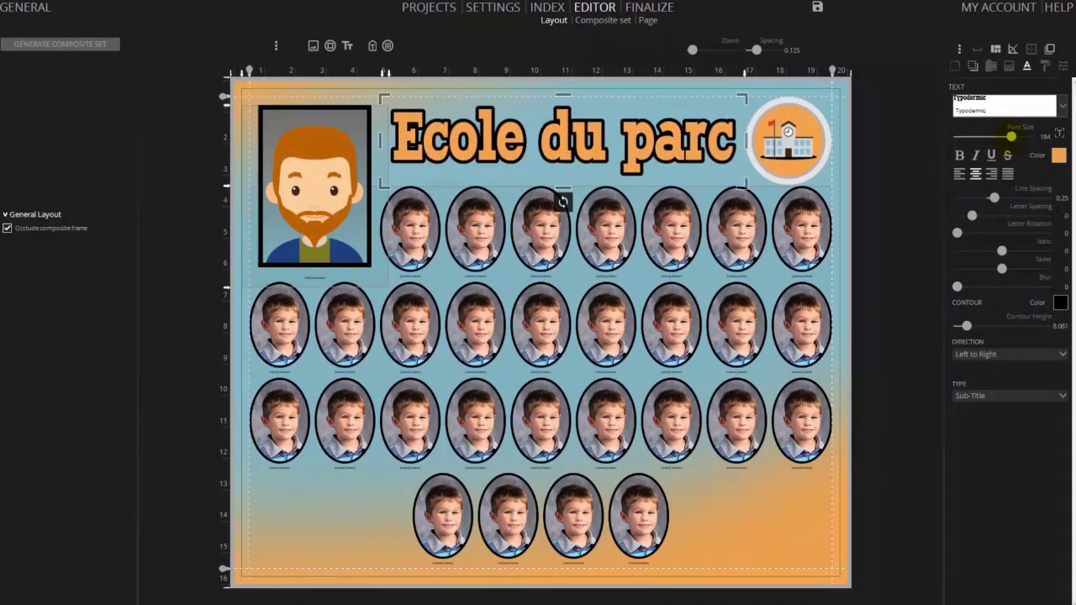
left_click(569, 280)
left_click_drag(315, 285, 327, 217)
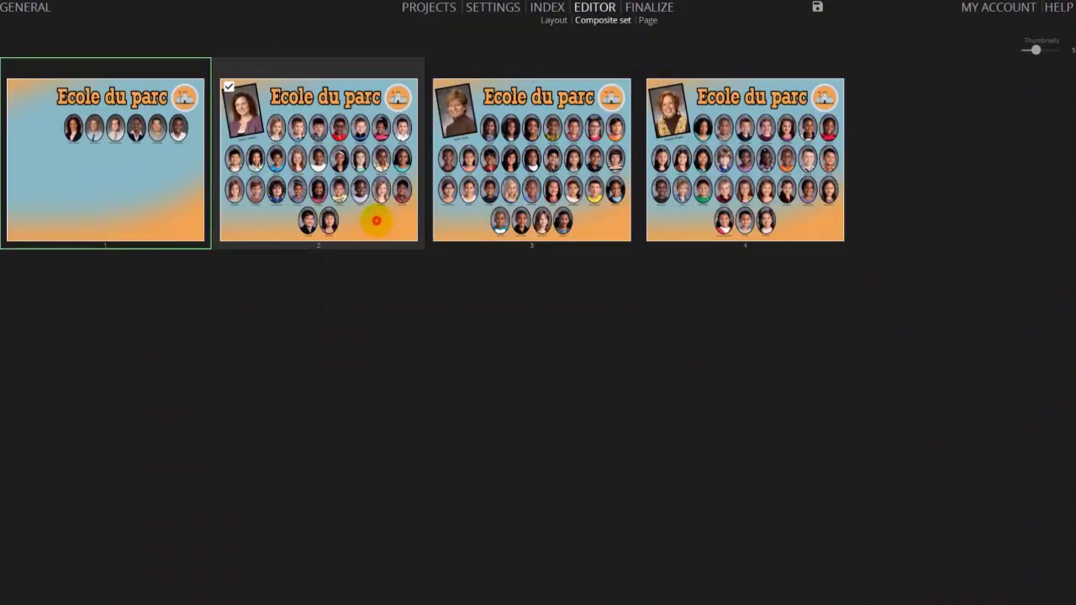
Generate the class composite pages with real photos and browse through them.
double_click(373, 219)
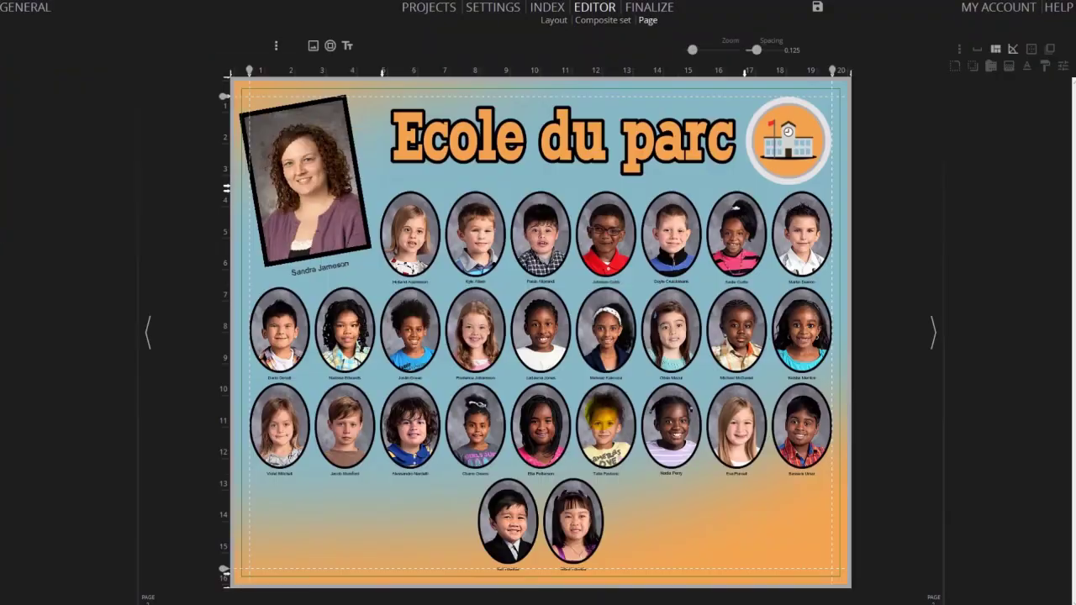
key("Right")
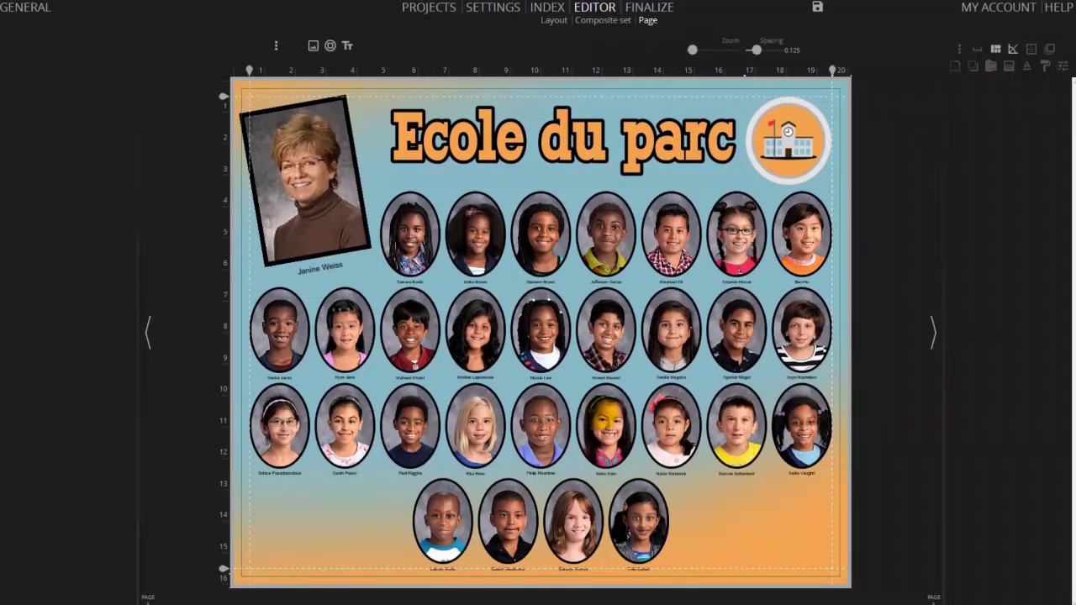
key("Right")
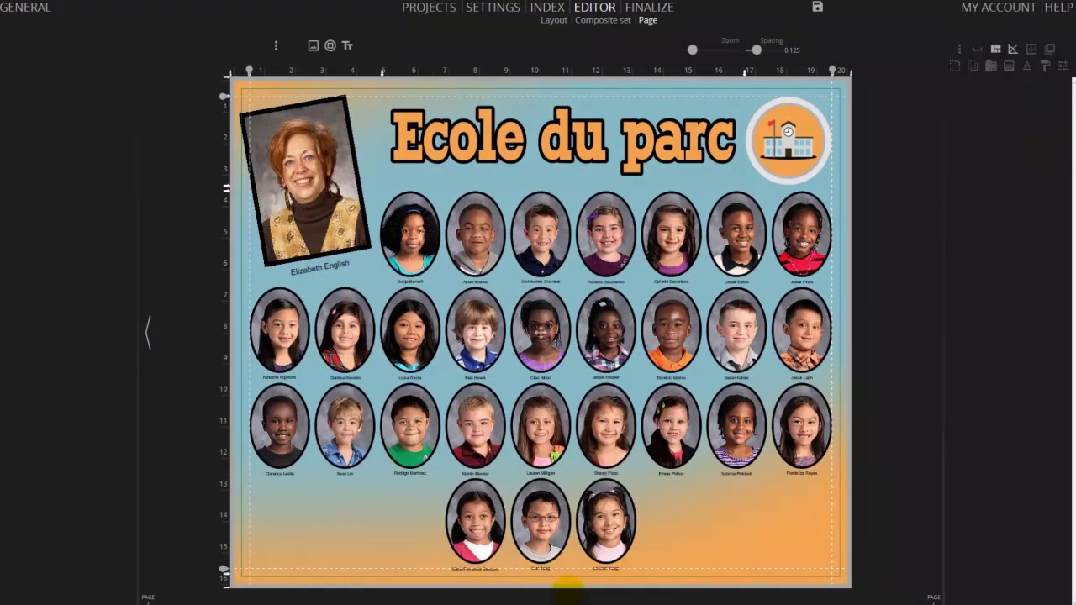
Rotate the gradient page background 180 degrees.
left_click(839, 566)
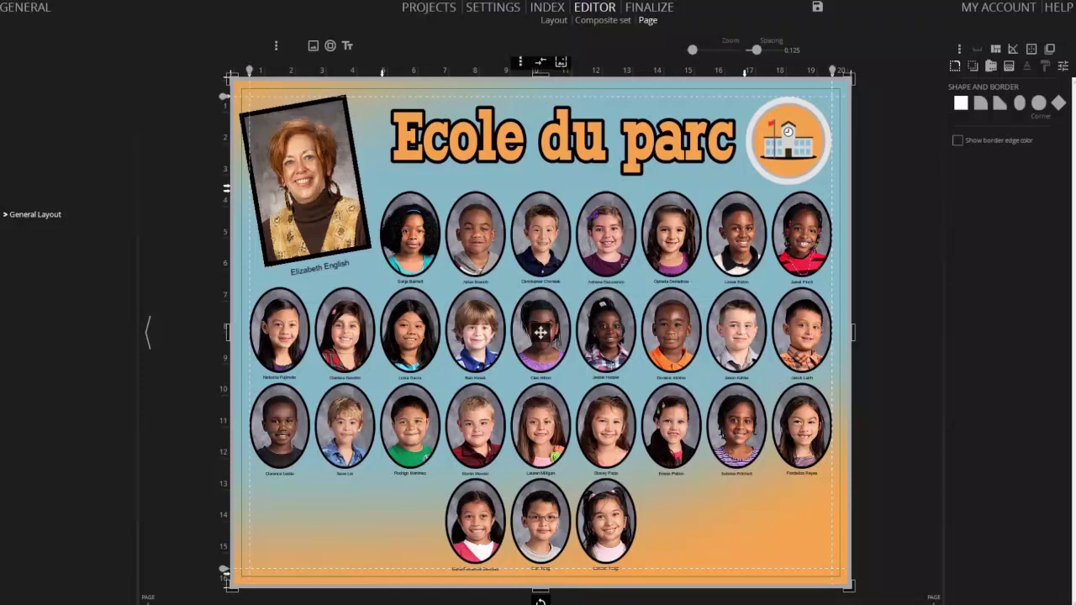
left_click_drag(571, 589, 540, 169)
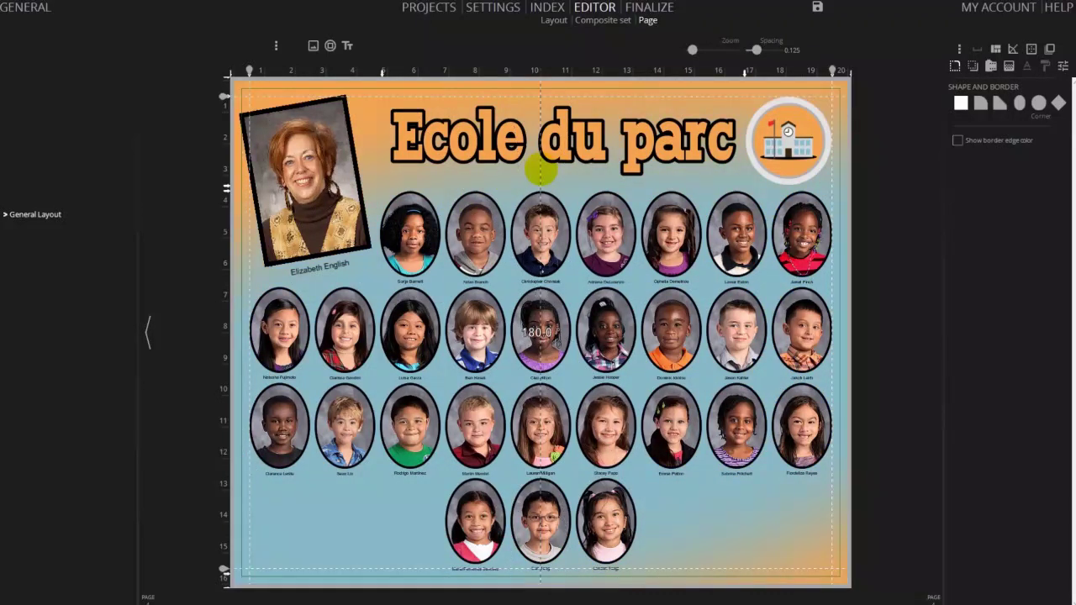
left_click(906, 338)
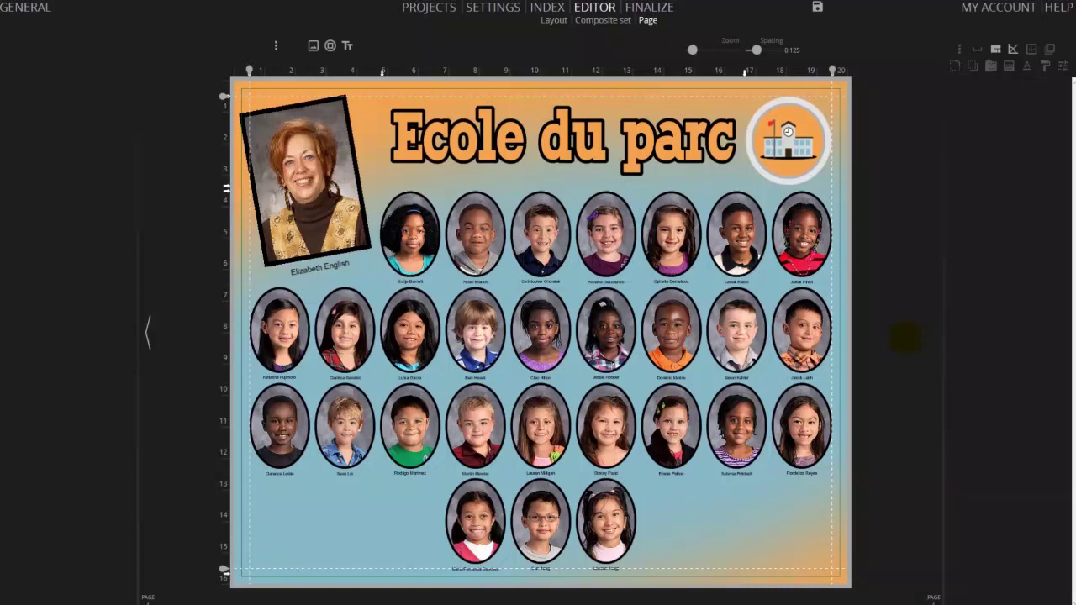
key("Left")
key("Left")
key("Left")
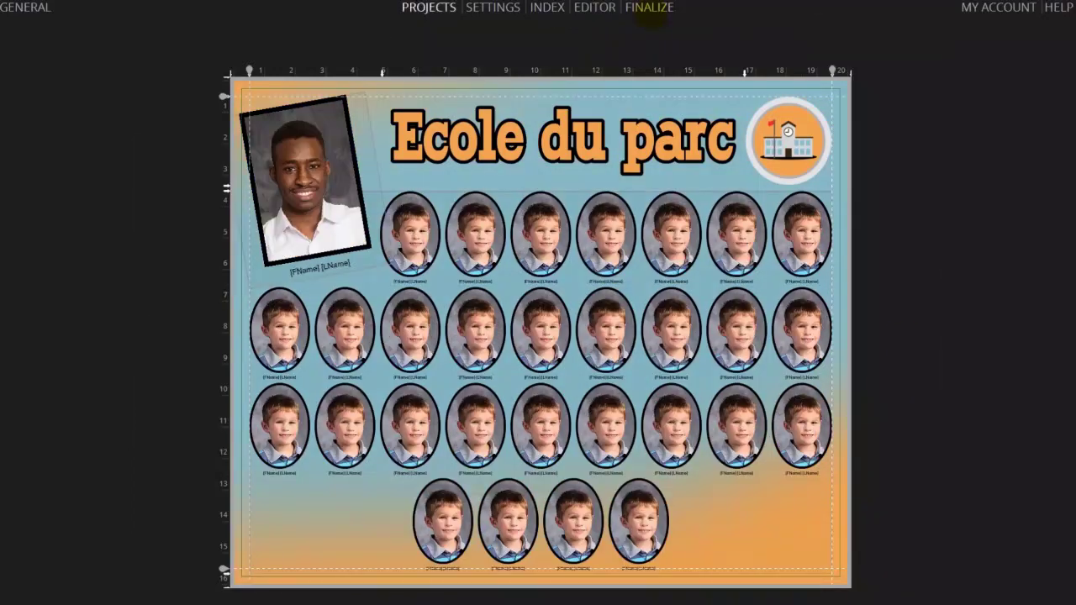
In Finalize, choose Export to PDF or JPG at 300 DPI.
left_click(647, 8)
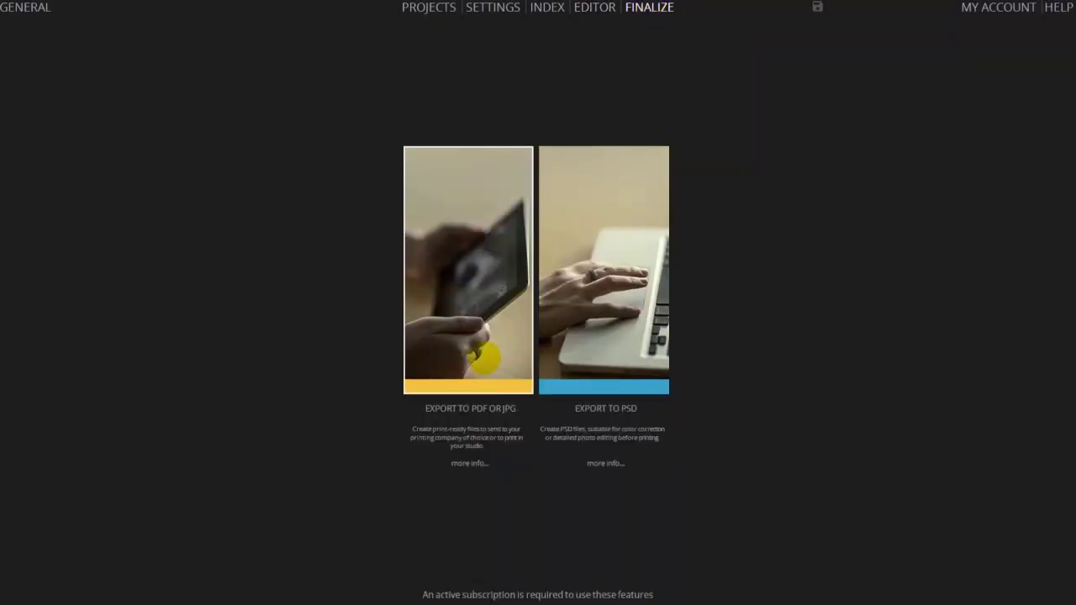
left_click(480, 356)
type("duparc")
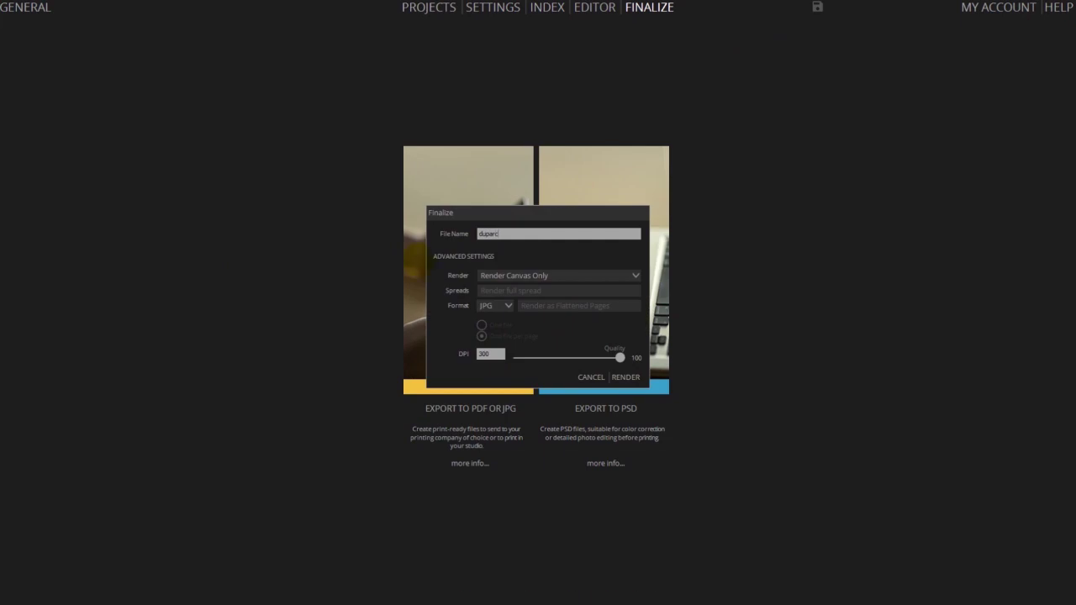